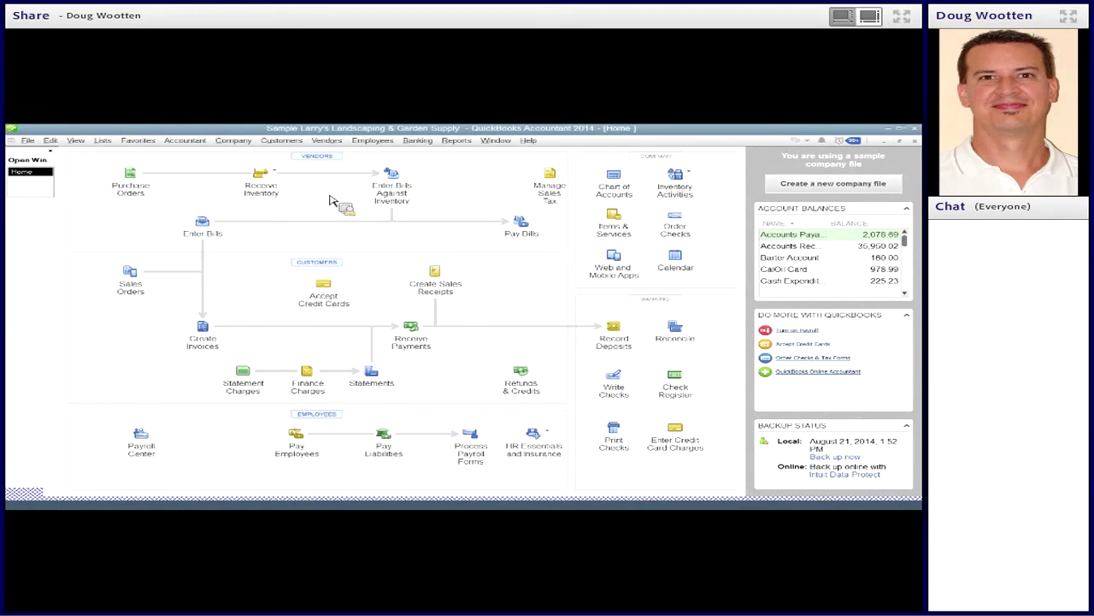
Open the subcontractor vendor's record from the Vendor Center, check its tax ID and 1099 eligibility settings, and close the record.
left_click(321, 142)
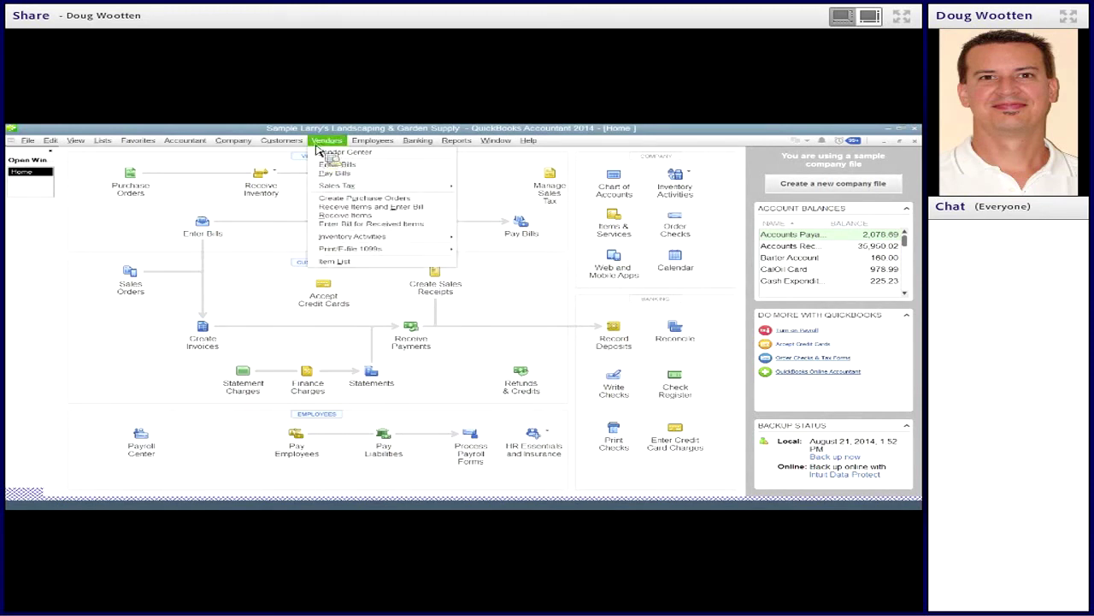
left_click(324, 151)
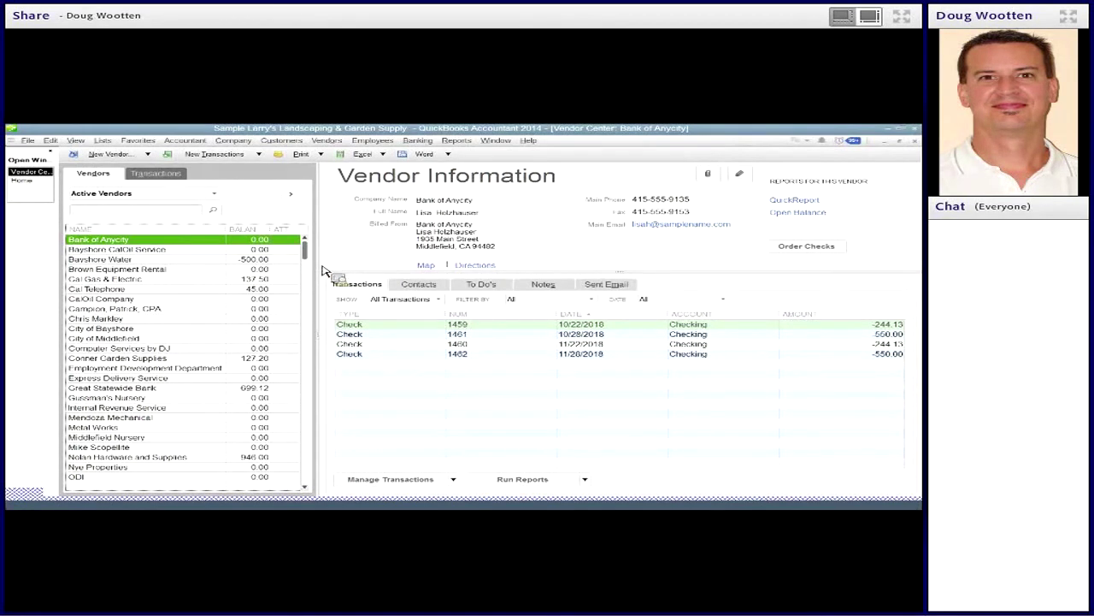
left_click(130, 322)
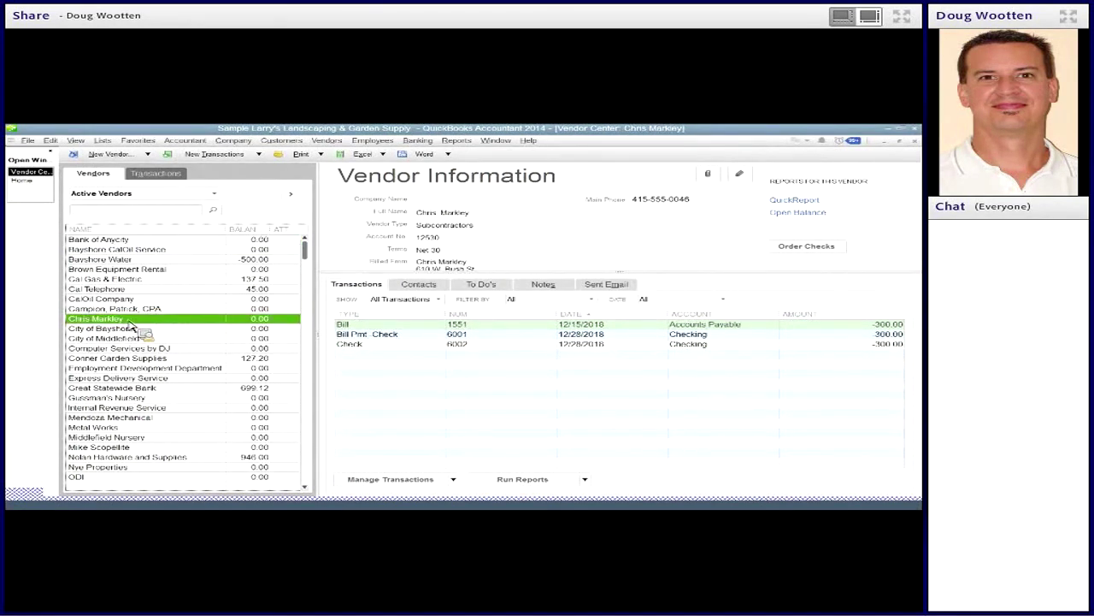
left_click(741, 175)
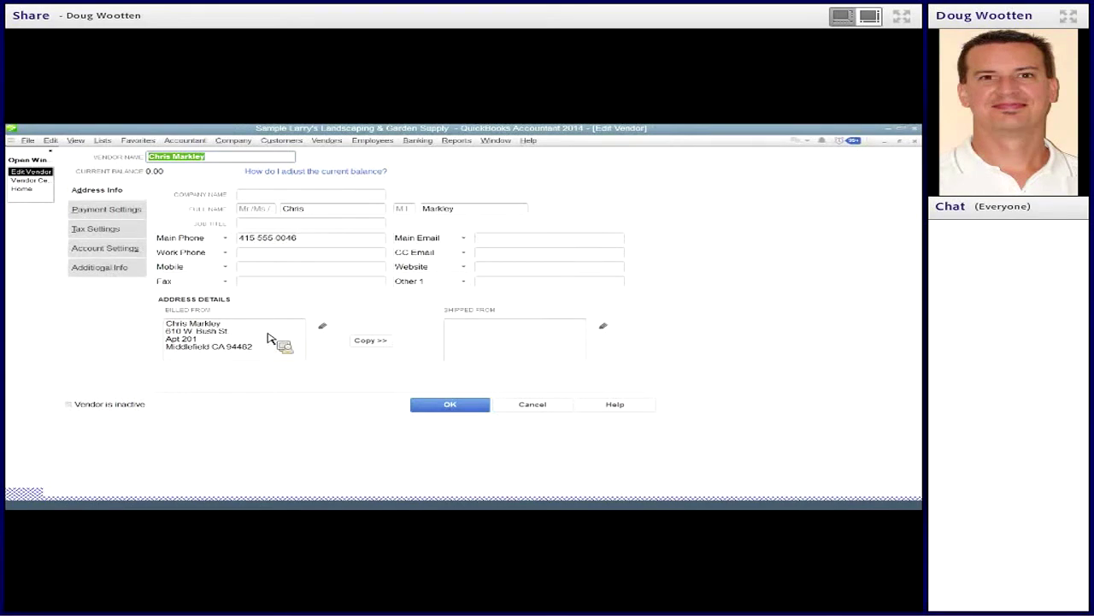
left_click(106, 232)
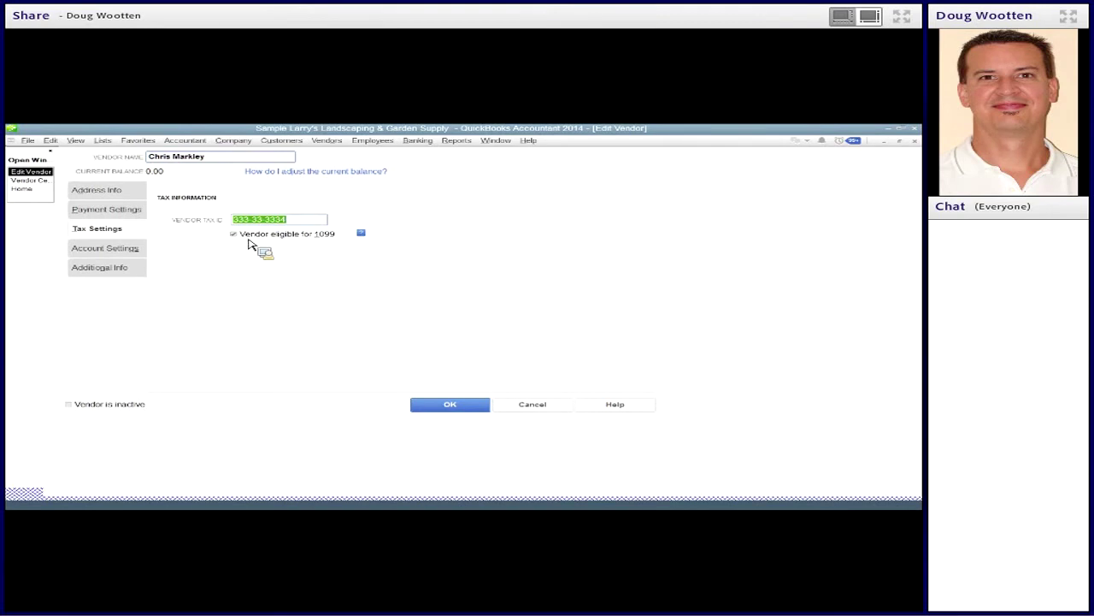
left_click(474, 411)
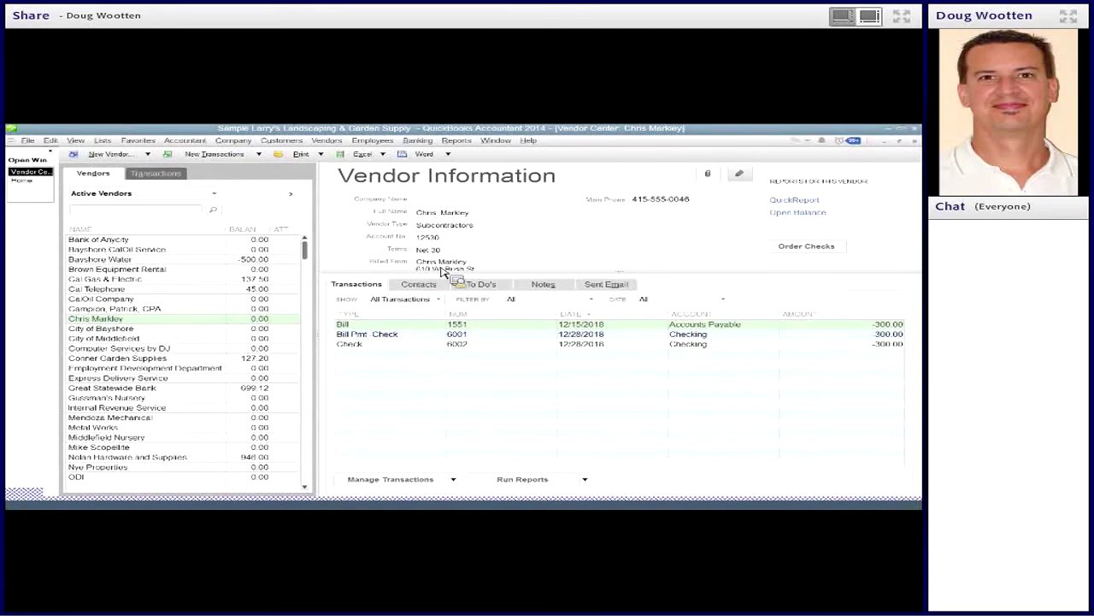
left_click(188, 319)
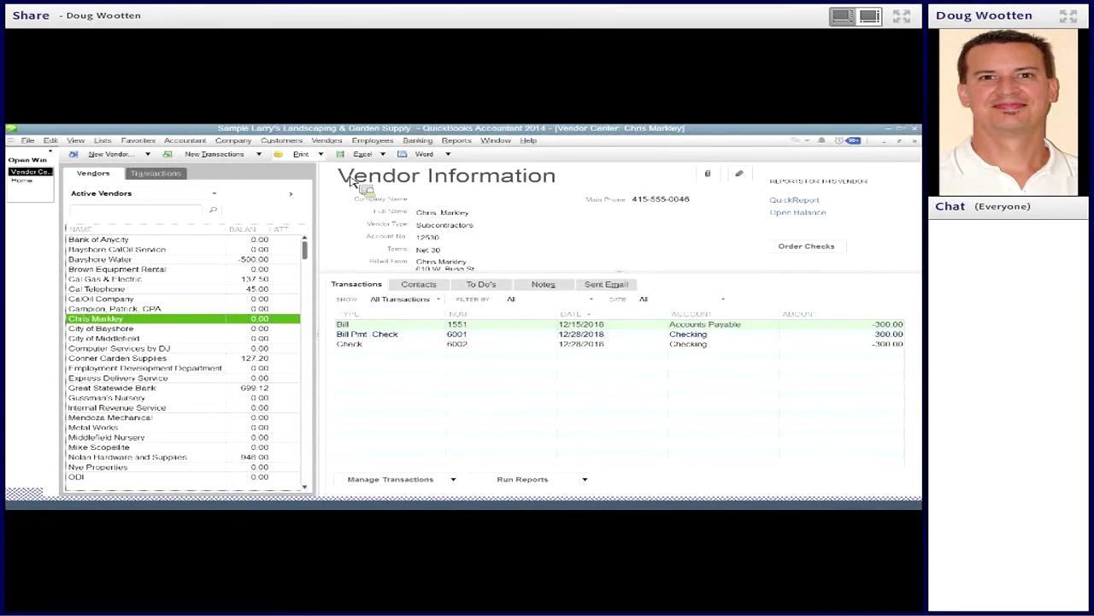
Start the 1099 Wizard and proceed to the selection of 1099 vendors.
left_click(324, 142)
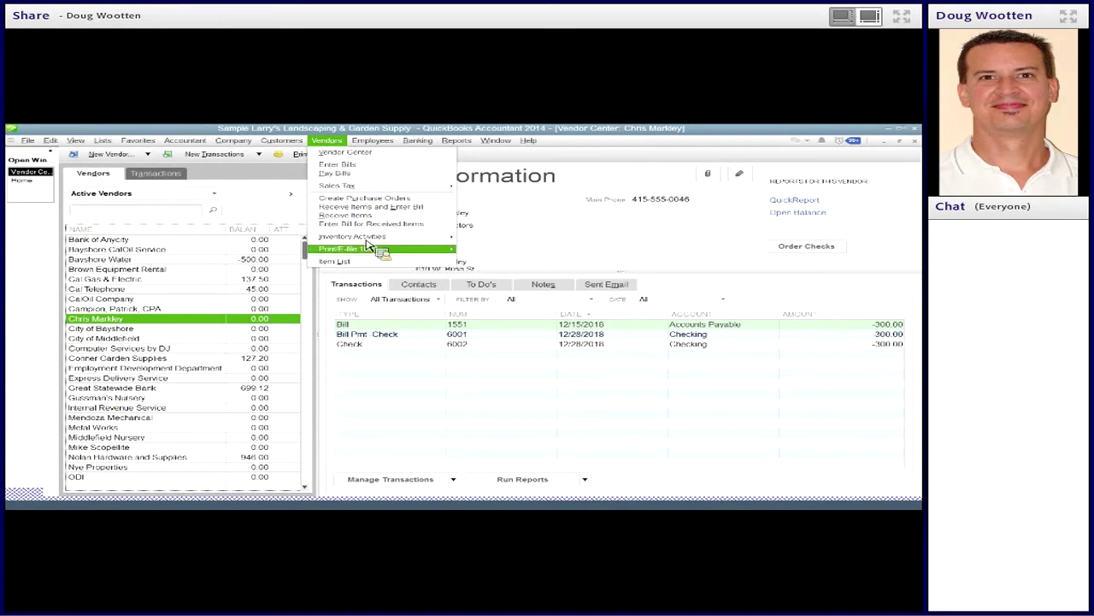
mouse_move(374, 253)
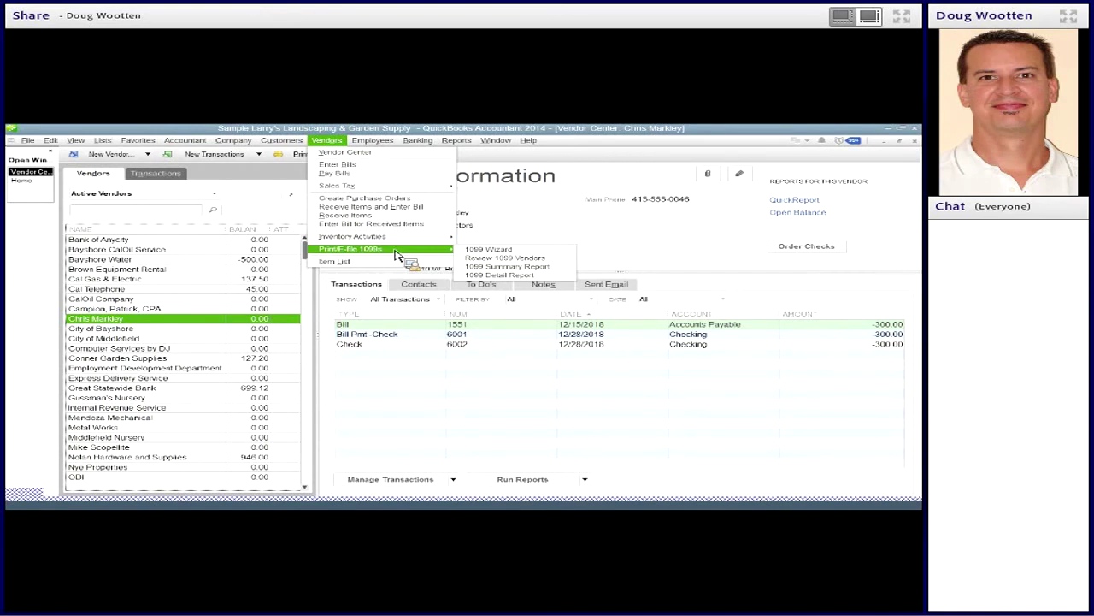
left_click(470, 250)
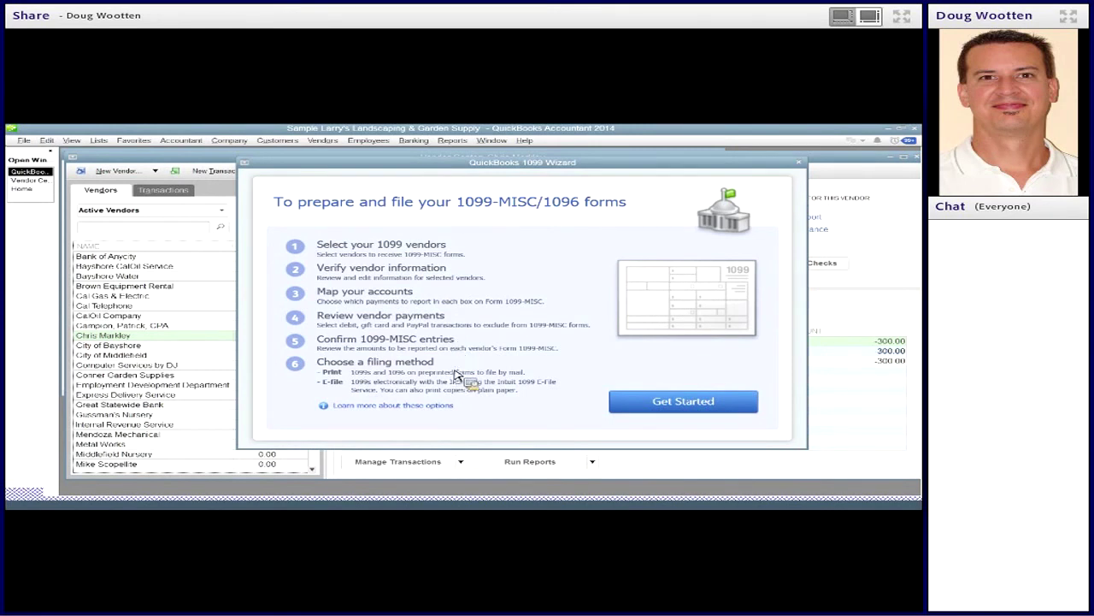
left_click(647, 405)
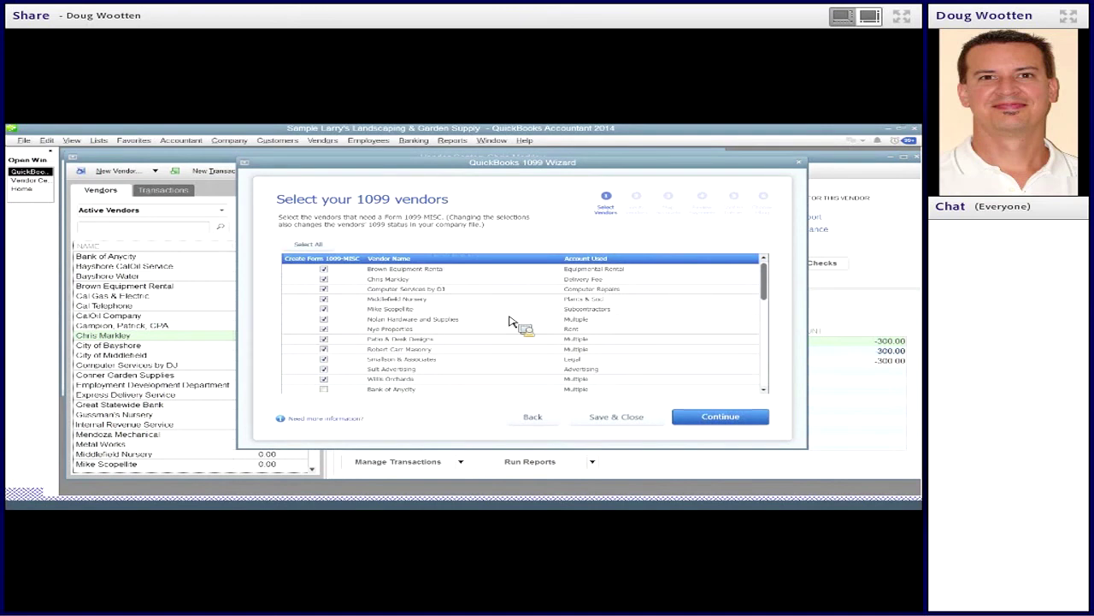
Mark Mendoza Mechanical for Form 1099-MISC in the vendor list and clear that selection again.
scroll(415, 349, "down", 6)
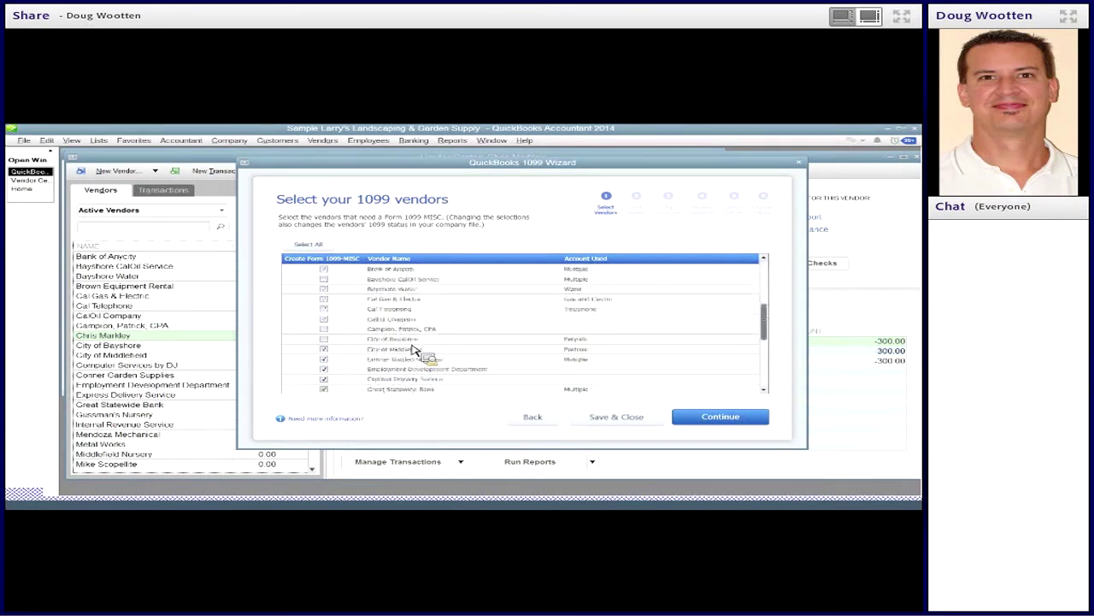
scroll(414, 349, "up", 10)
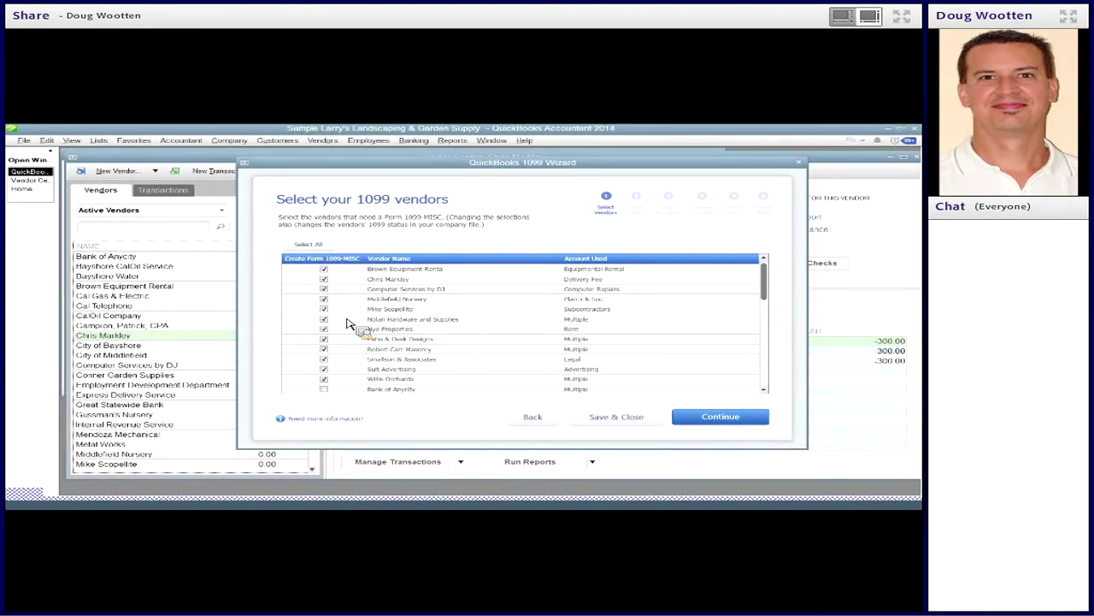
scroll(359, 321, "down", 4)
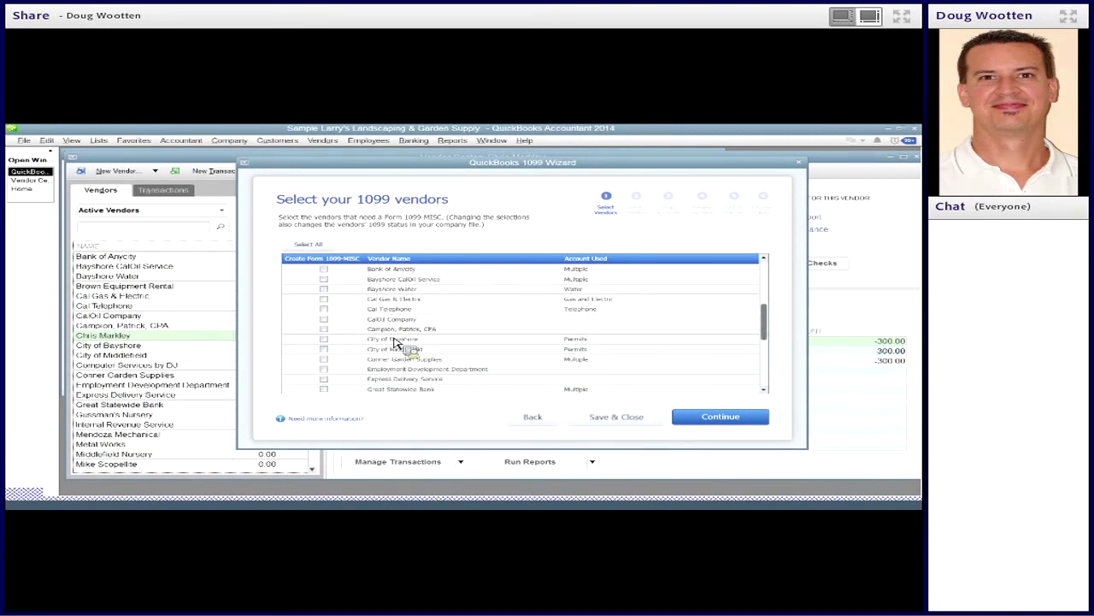
scroll(395, 371, "down", 1)
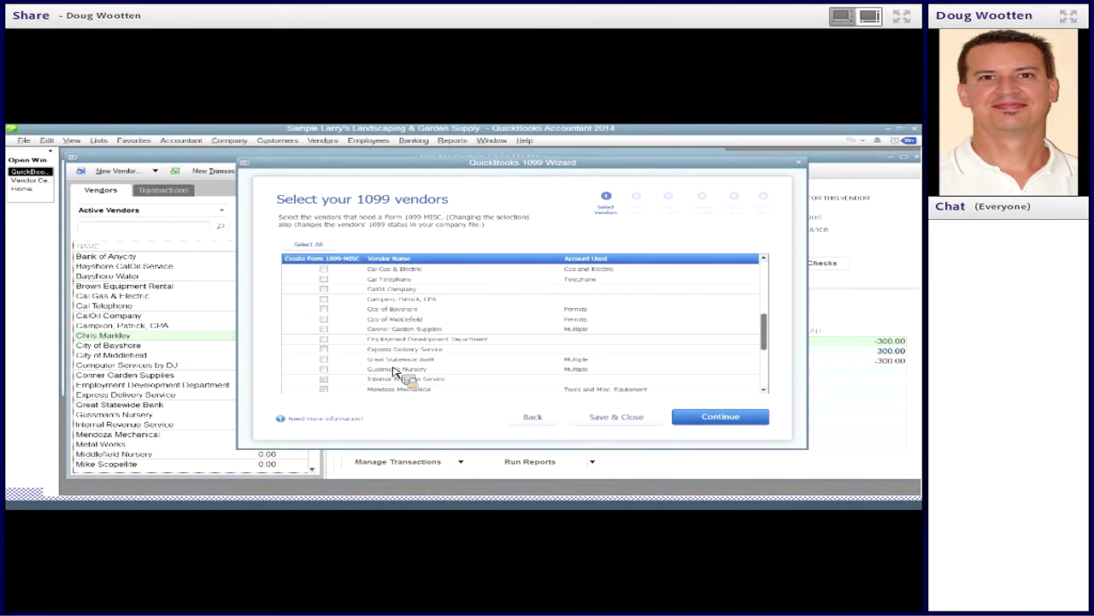
scroll(395, 371, "down", 2)
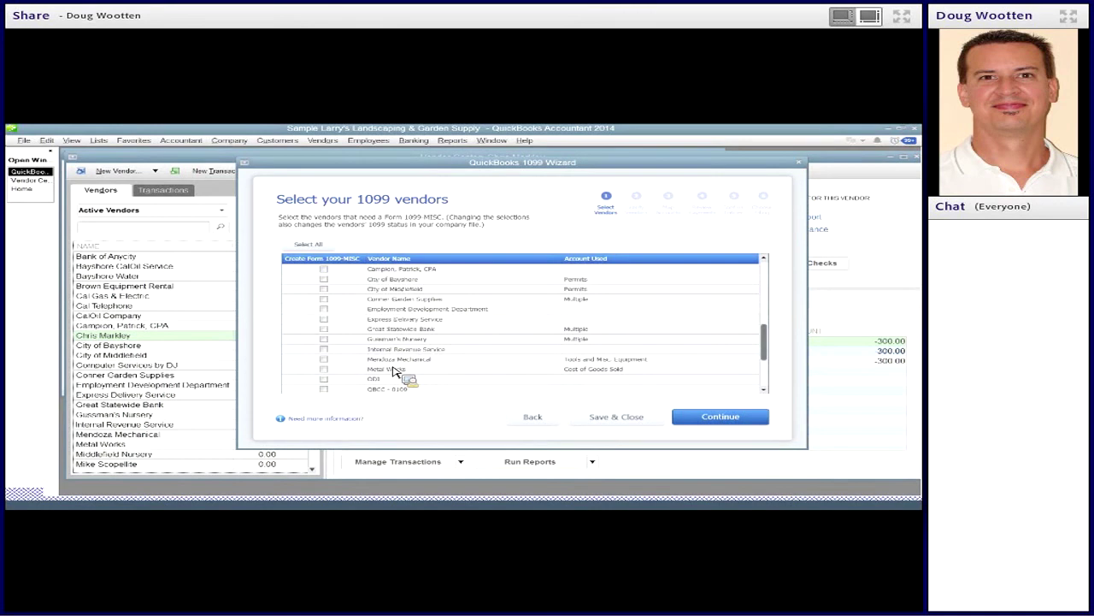
scroll(395, 371, "down", 1)
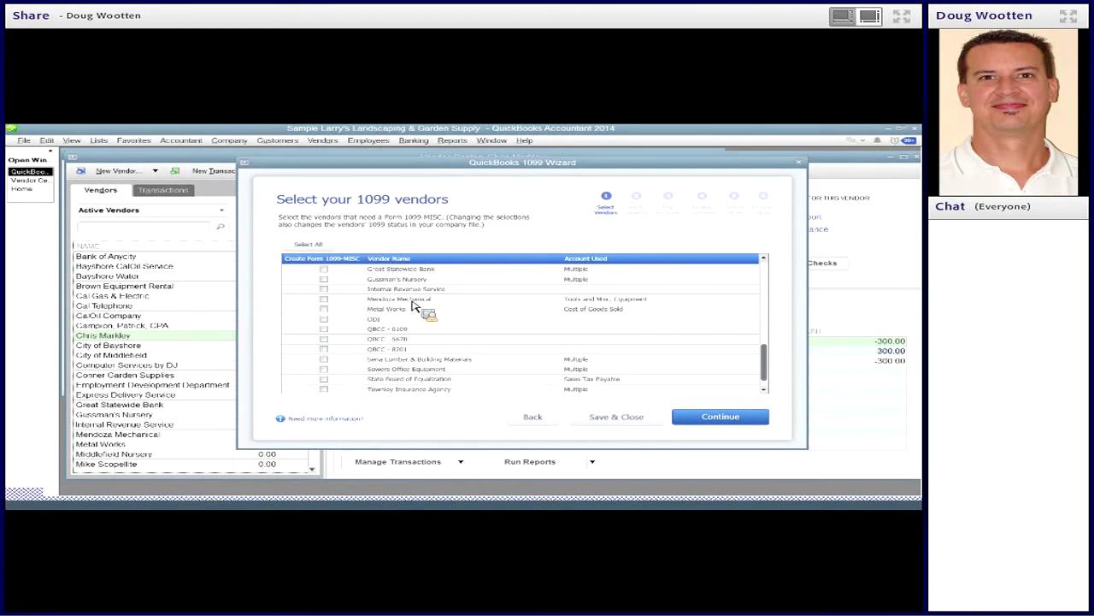
left_click(324, 300)
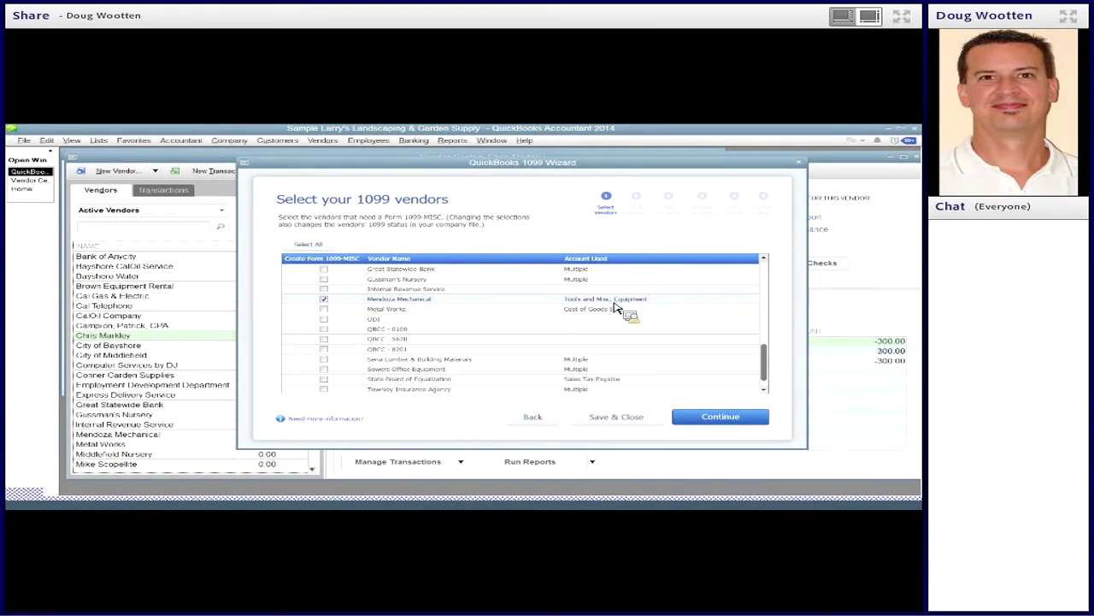
scroll(624, 338, "up", 2)
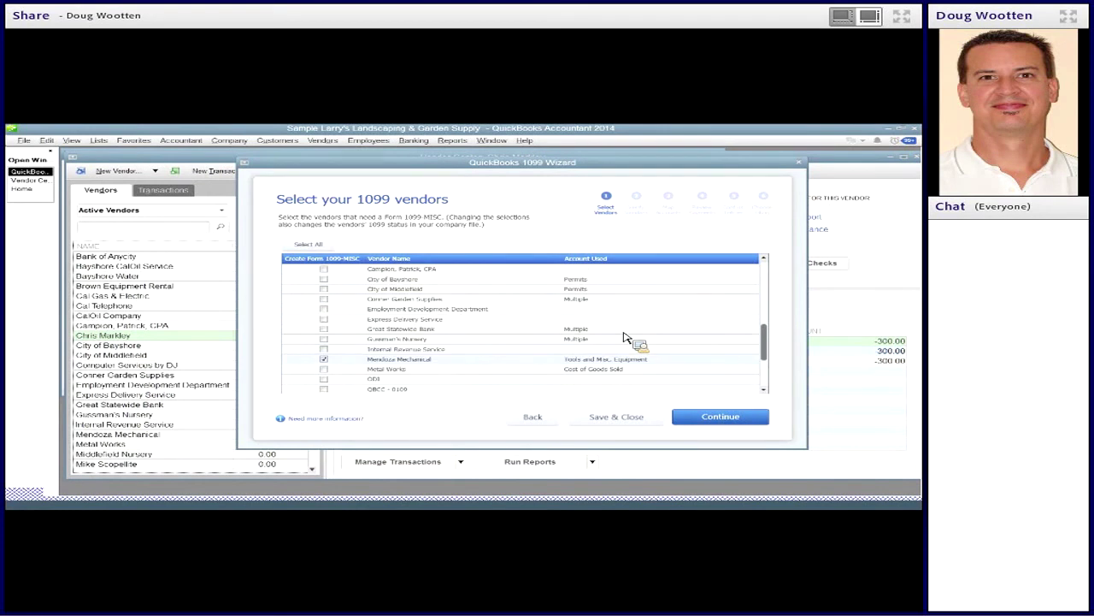
left_click(323, 359)
Accept the 1099 vendor selection and the vendors' tax information, and advance to mapping the payment accounts.
scroll(643, 357, "up", 1)
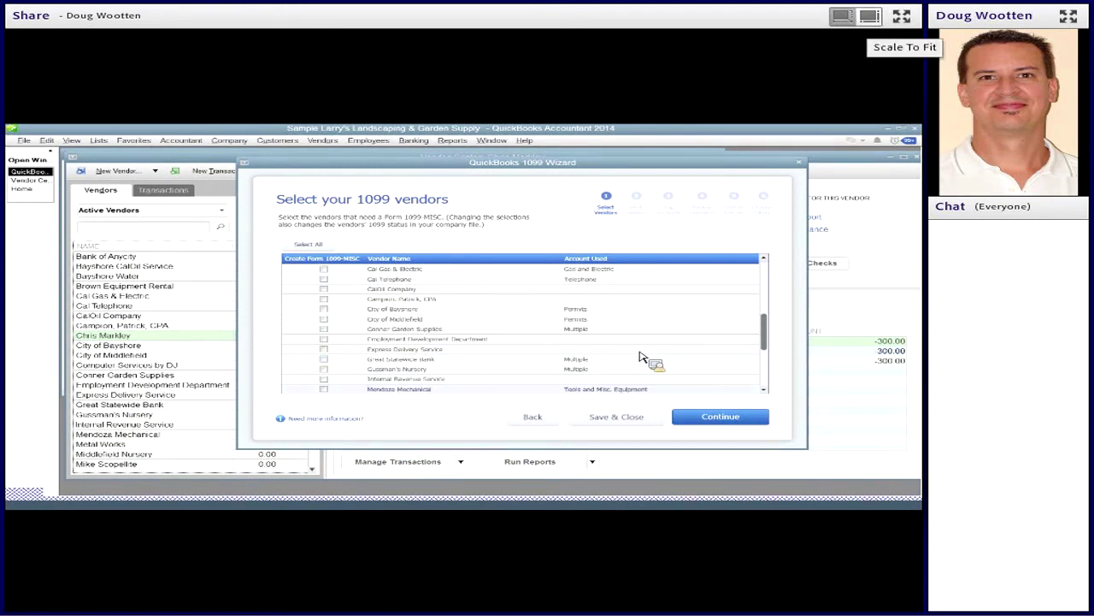
scroll(643, 356, "up", 2)
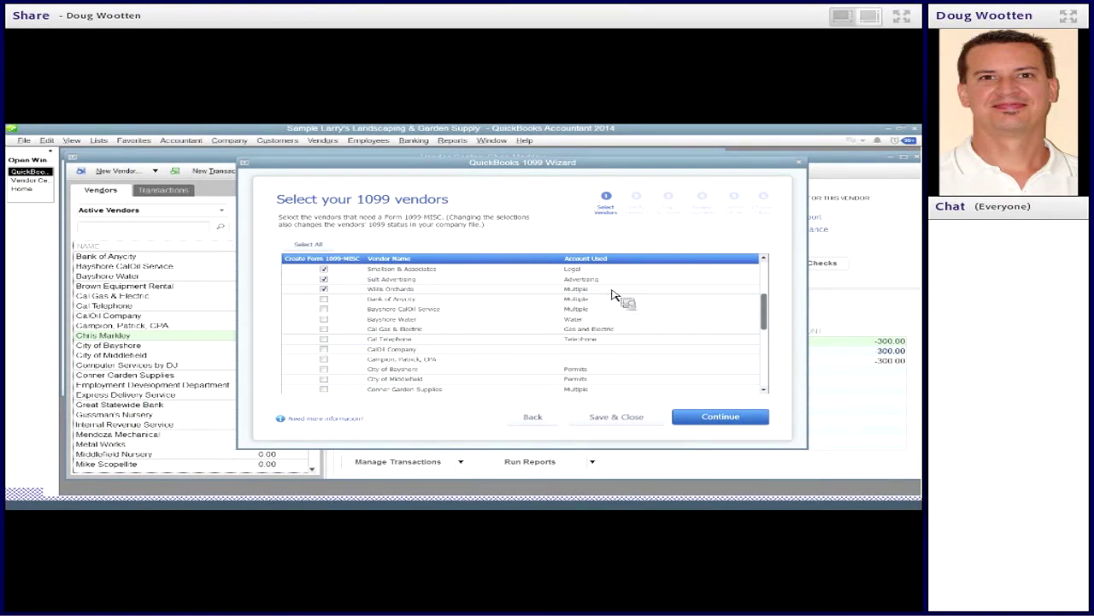
scroll(645, 330, "down", 2)
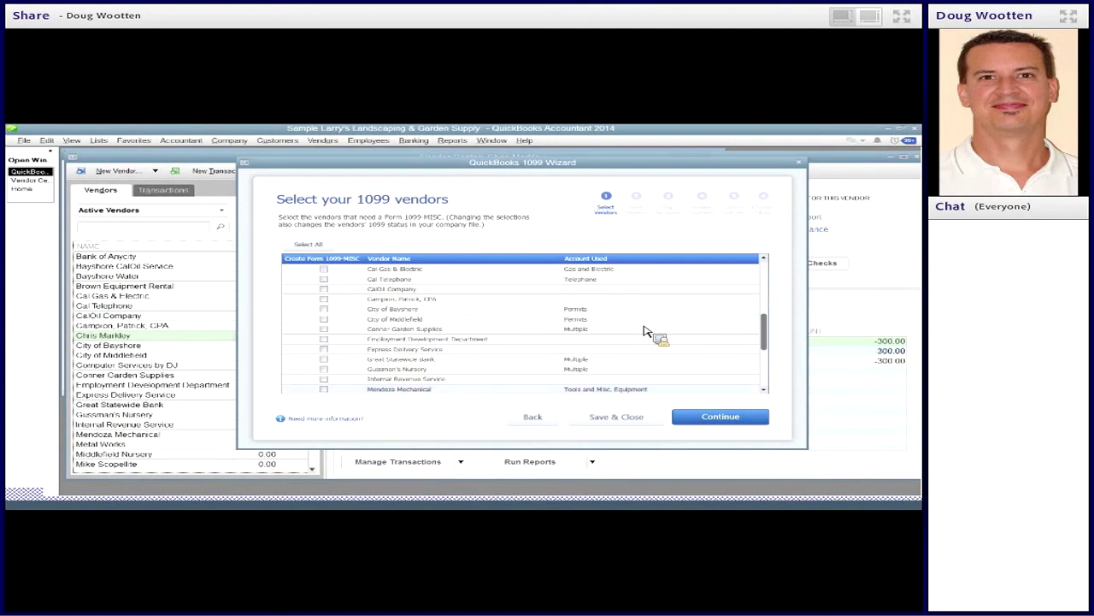
scroll(646, 331, "down", 4)
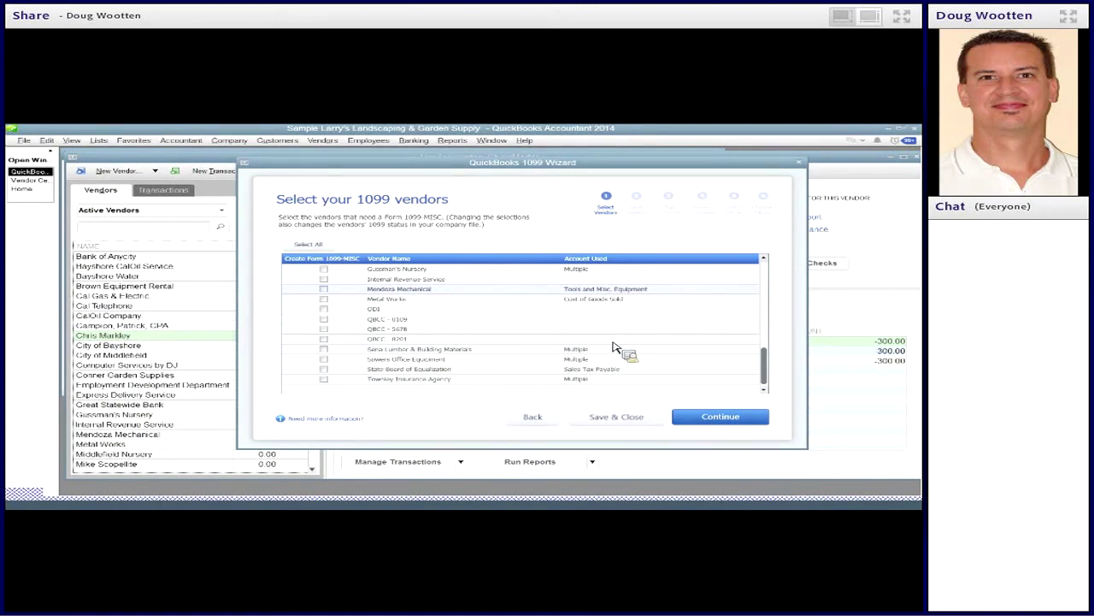
scroll(614, 346, "up", 10)
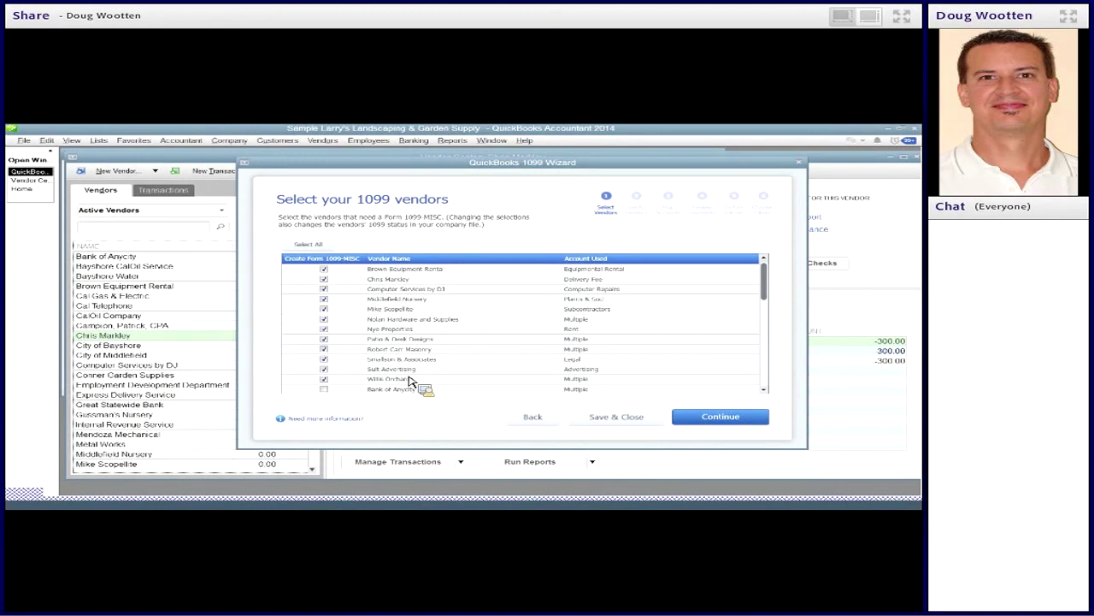
left_click(701, 421)
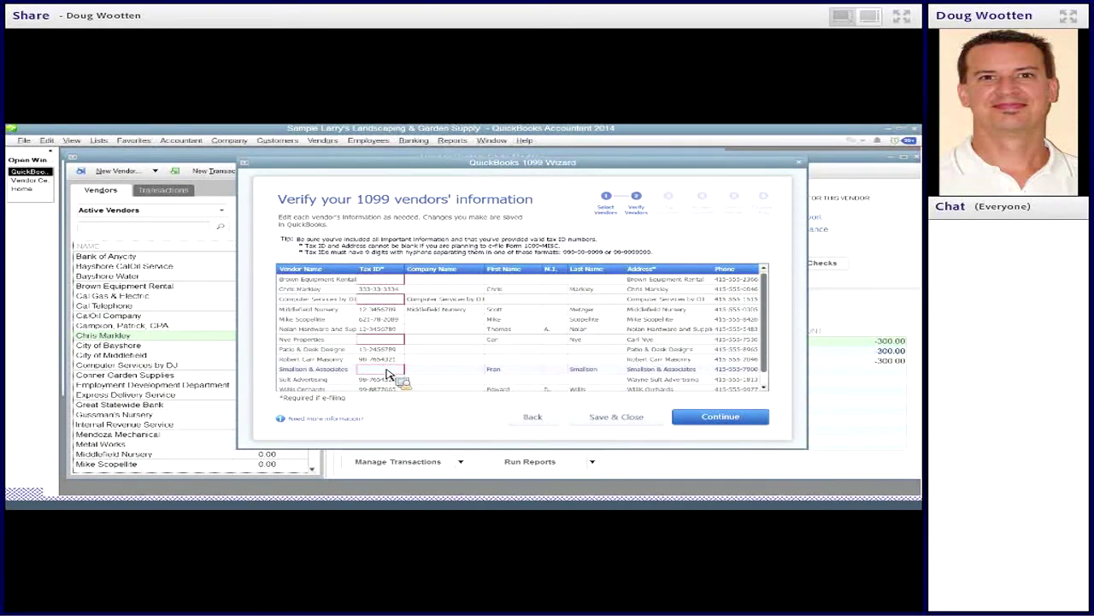
left_click(384, 281)
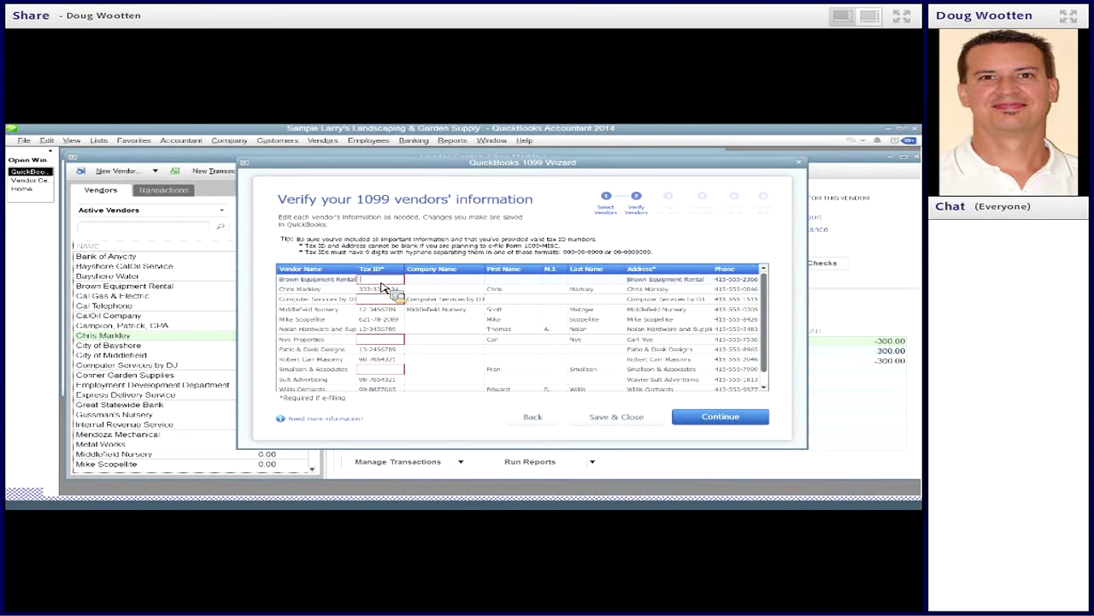
left_click(709, 419)
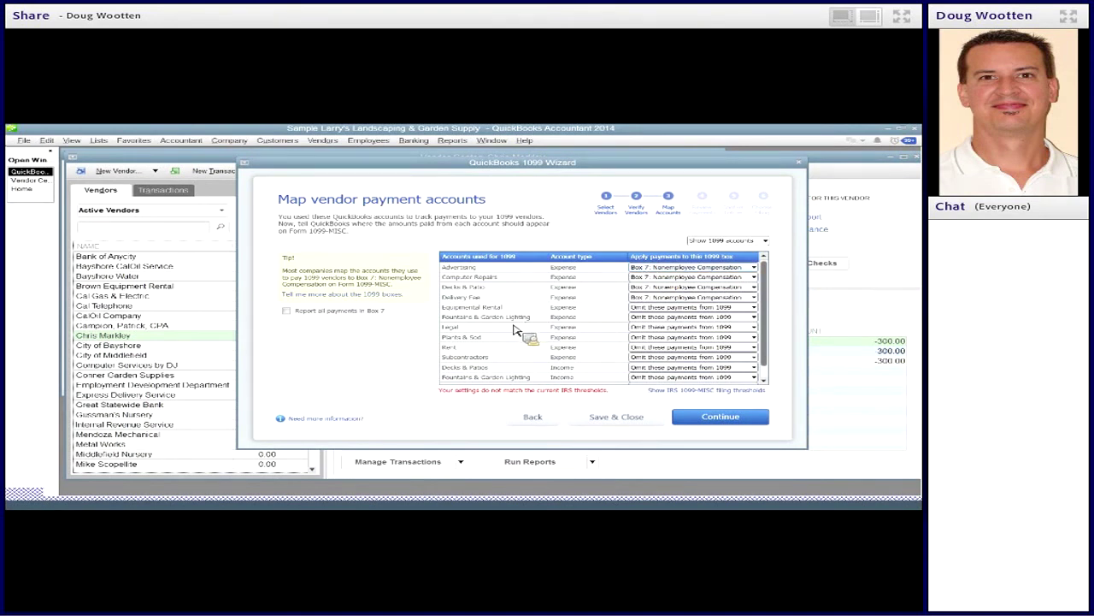
Map the Rent account to Box 1: Rent, and the Legal and Subcontractors accounts to Box 7: Nonemployee Compensation.
left_click(665, 349)
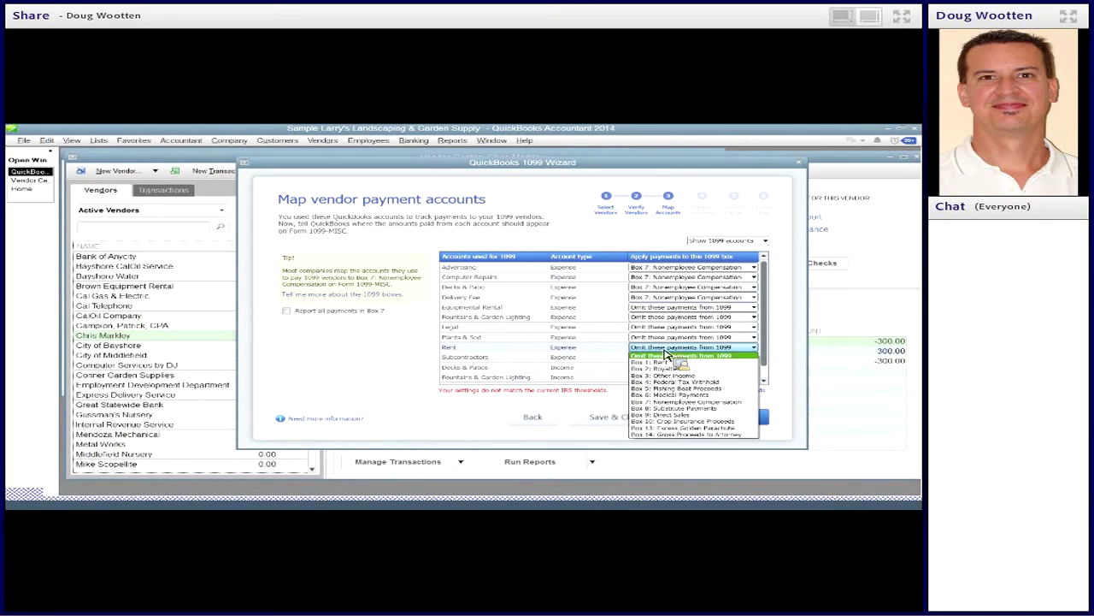
left_click(674, 362)
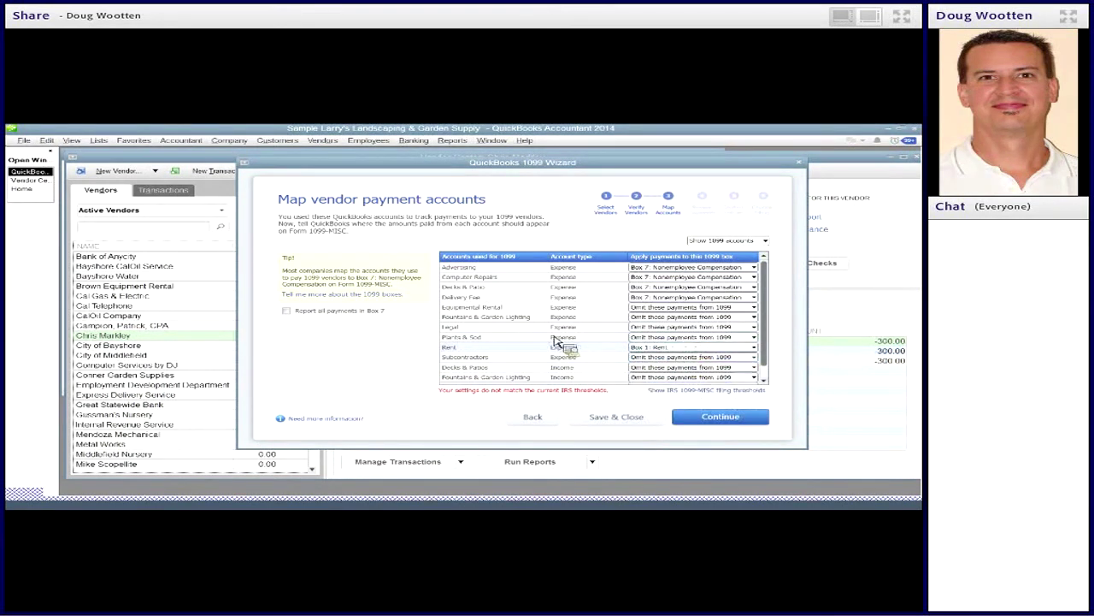
left_click(650, 328)
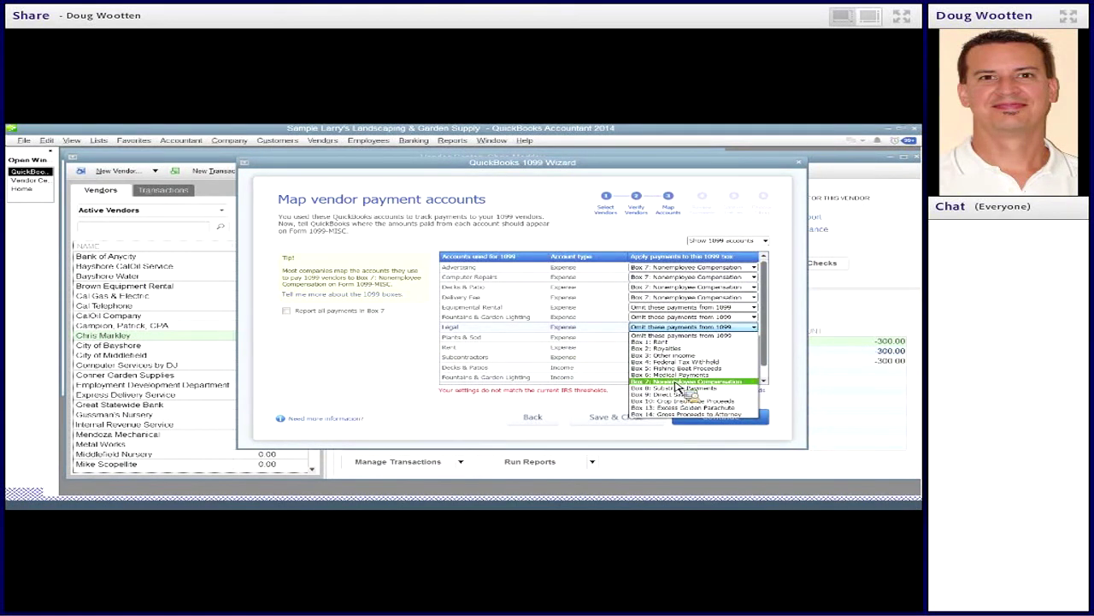
left_click(675, 382)
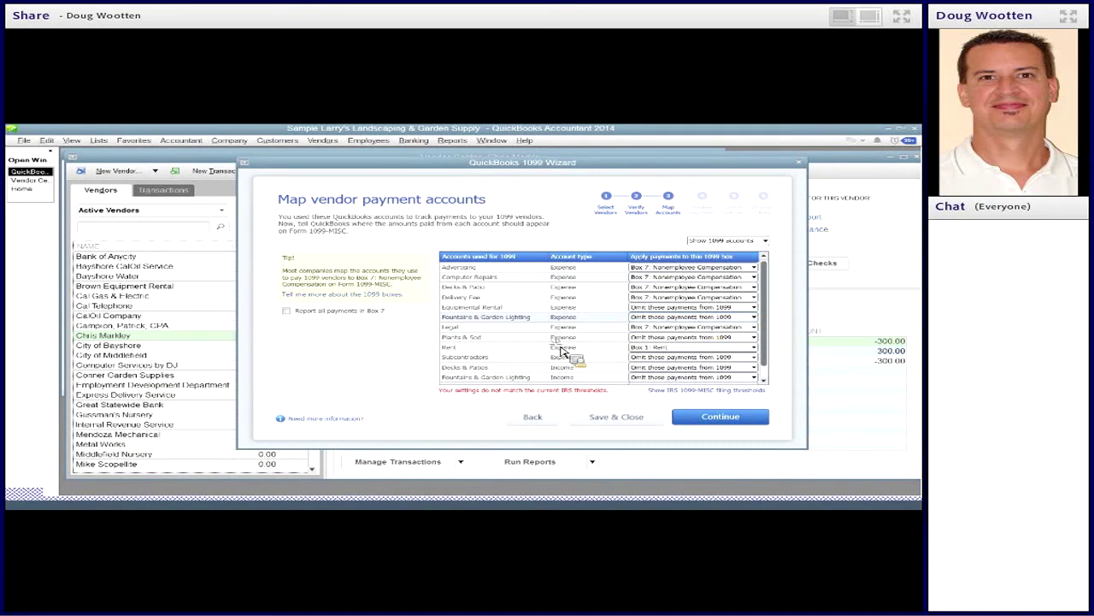
left_click(654, 356)
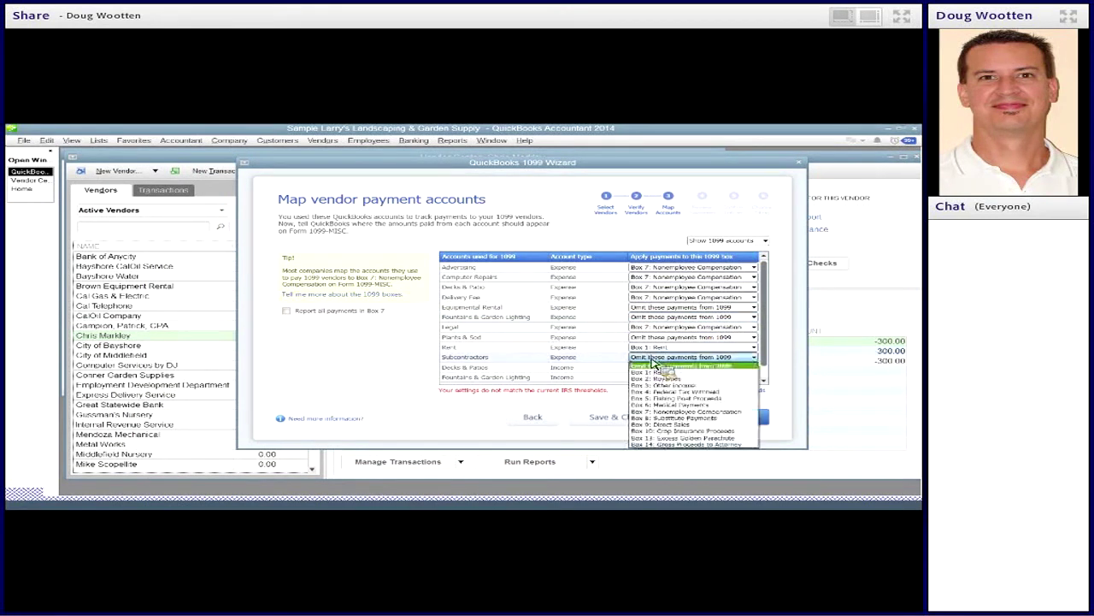
left_click(669, 412)
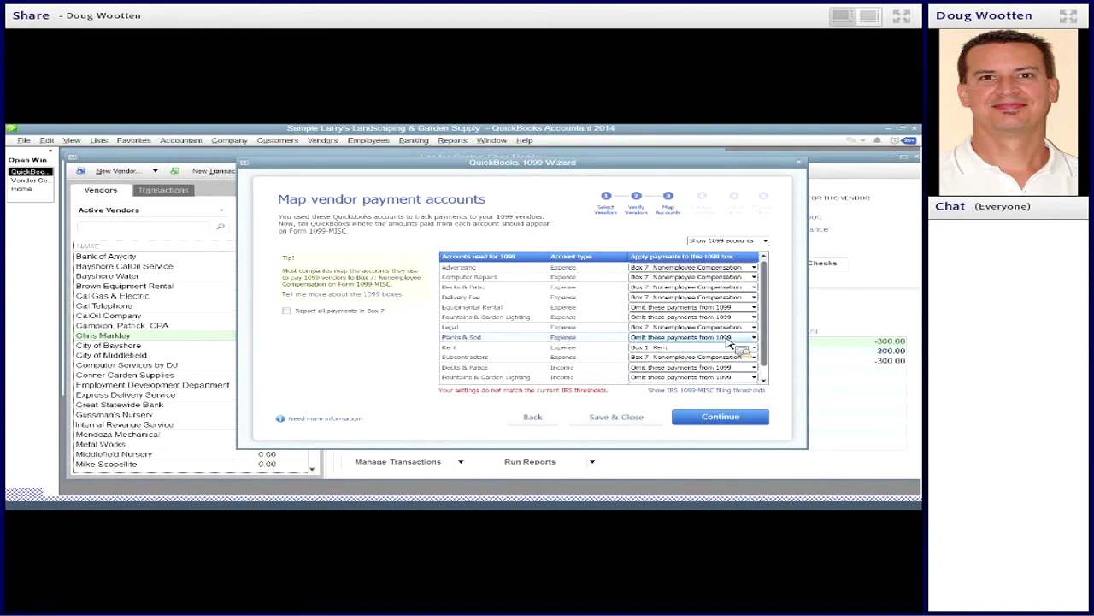
scroll(770, 344, "down", 1)
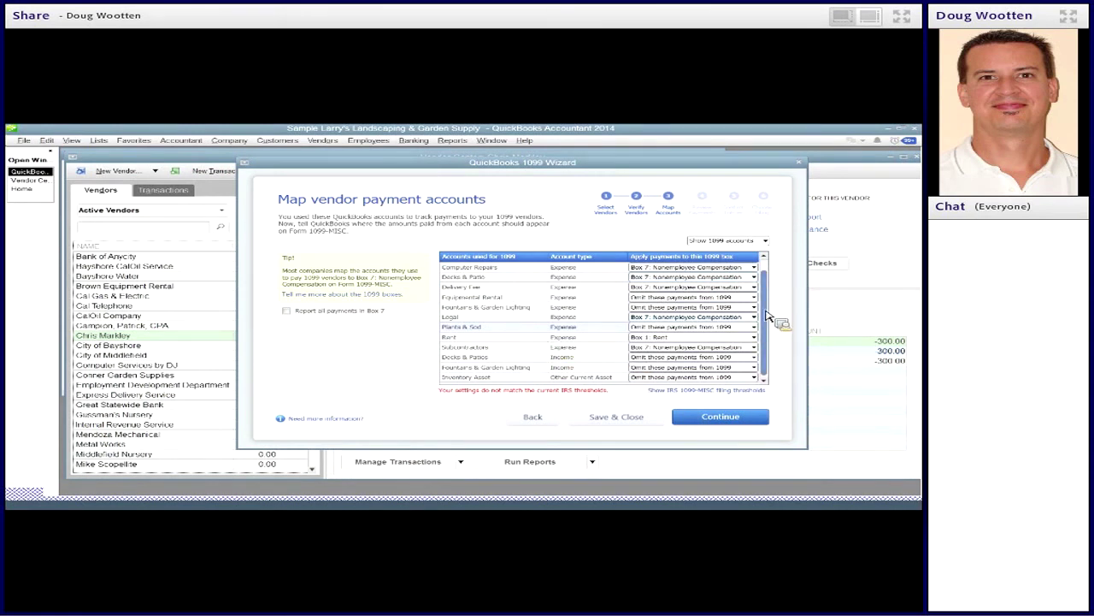
scroll(774, 314, "up", 1)
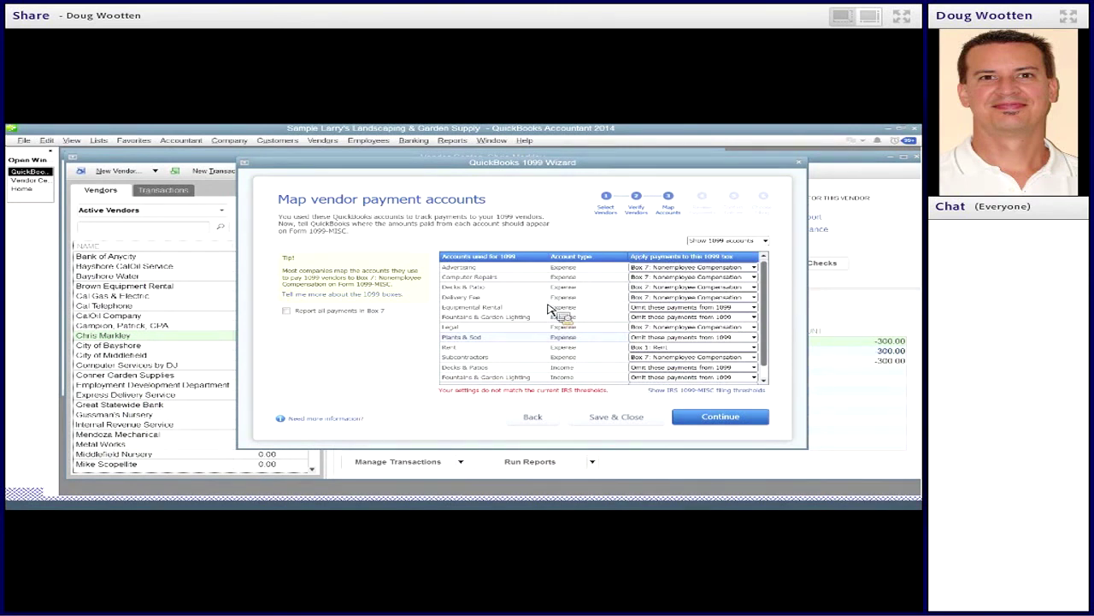
Accept the account mapping and review the enlarged report of check payments included on Forms 1099-MISC, closing it when done.
left_click(712, 420)
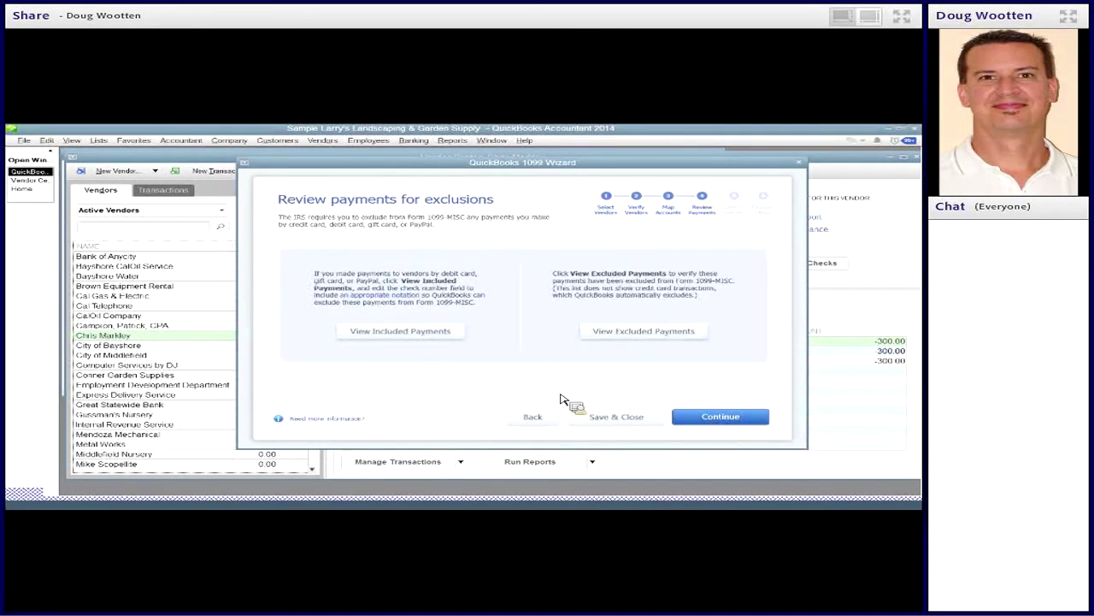
left_click(389, 341)
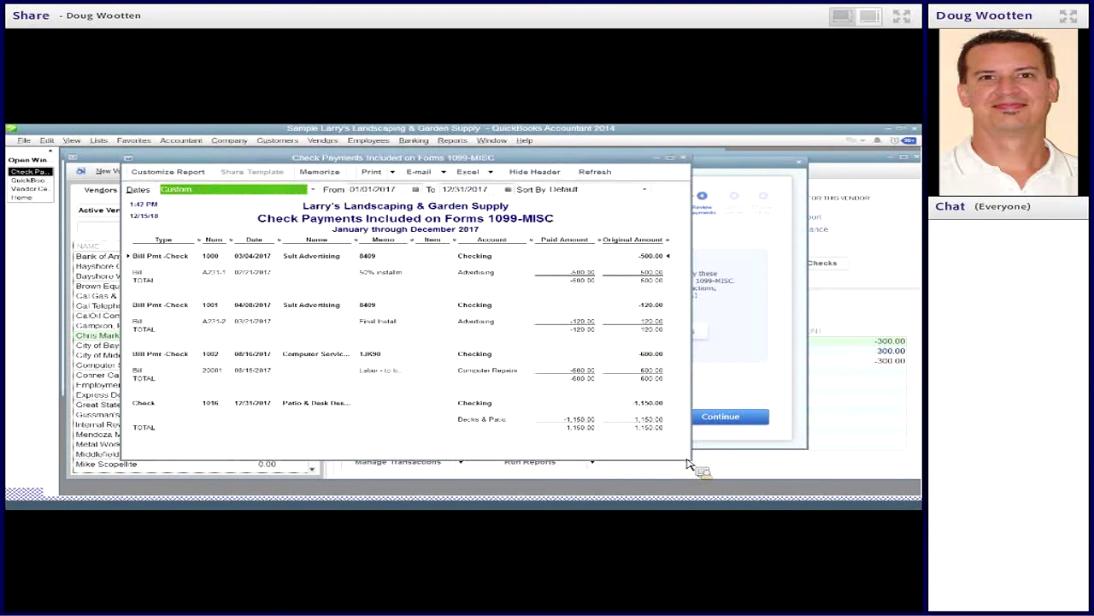
left_click_drag(697, 467, 803, 505)
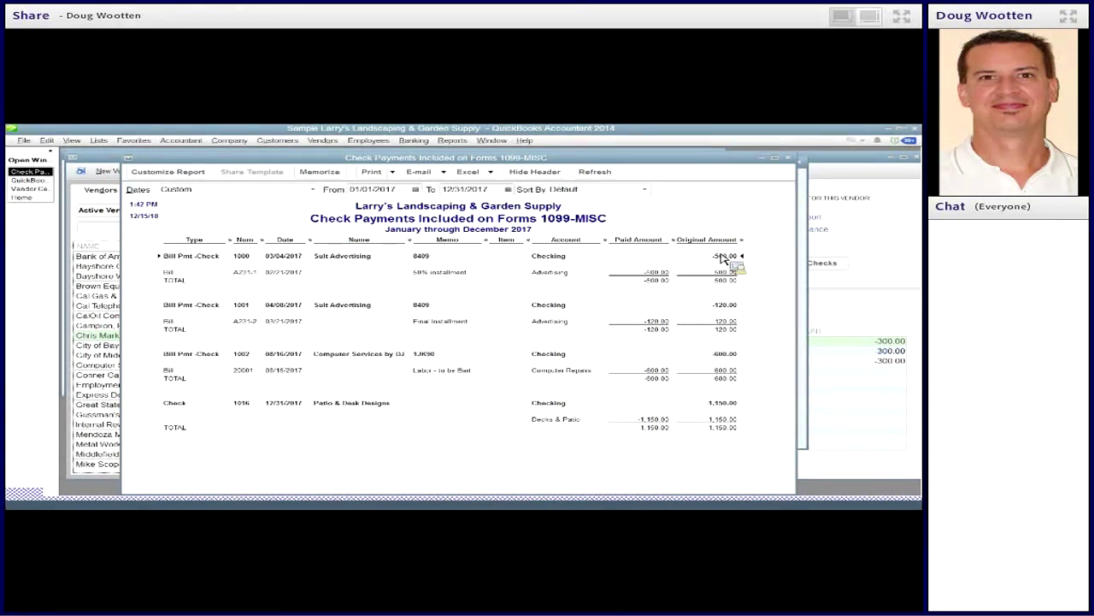
left_click(788, 157)
left_click(495, 308)
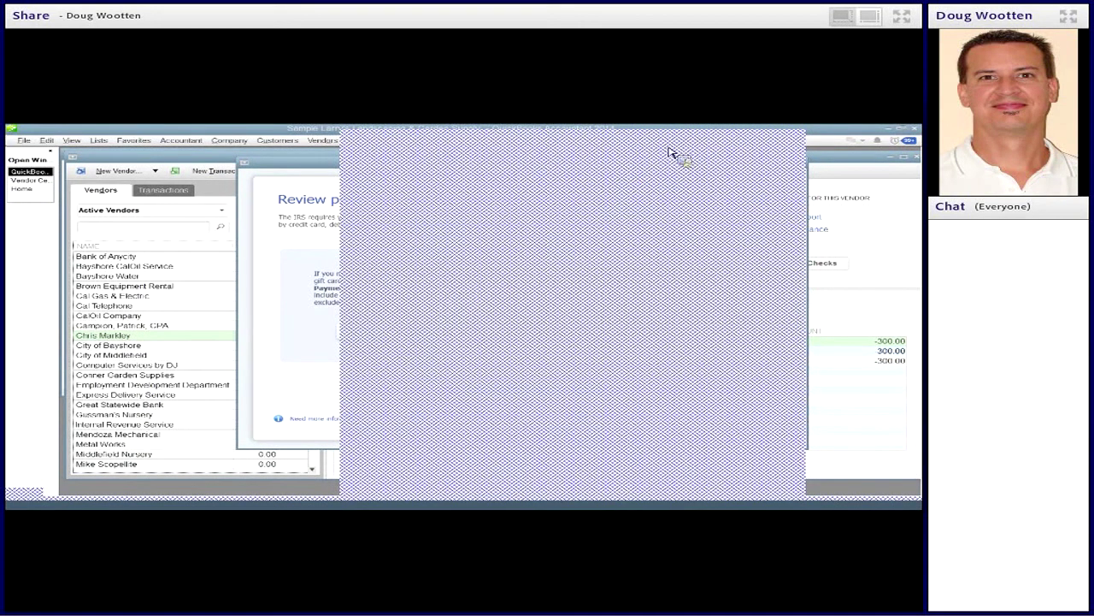
left_click(801, 143)
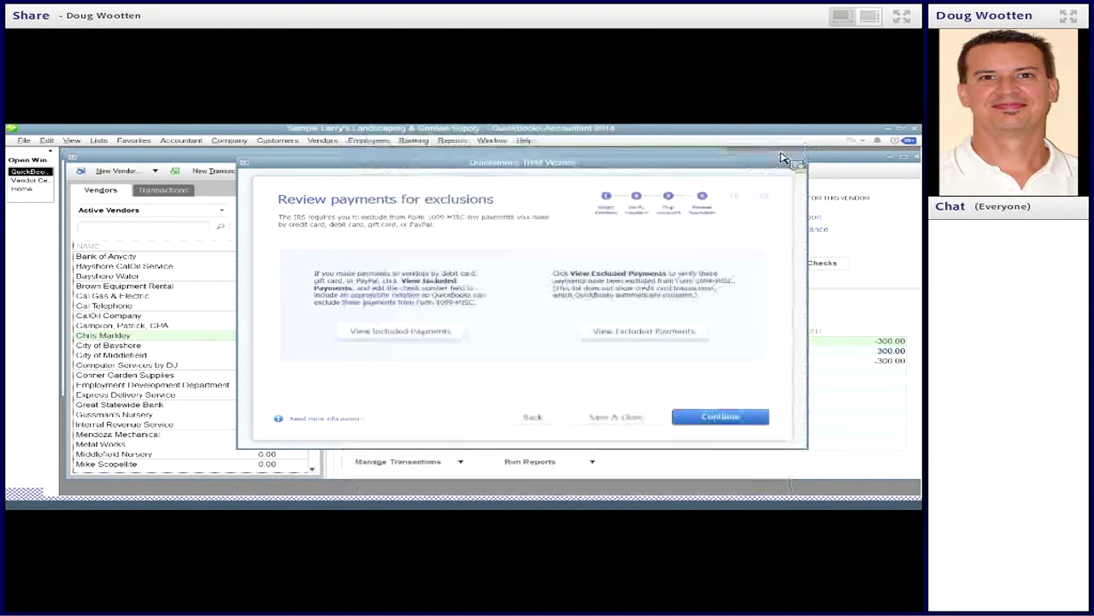
Review the report of check payments excluded from Forms 1099-MISC and advance to confirming the 1099 entries.
left_click(630, 338)
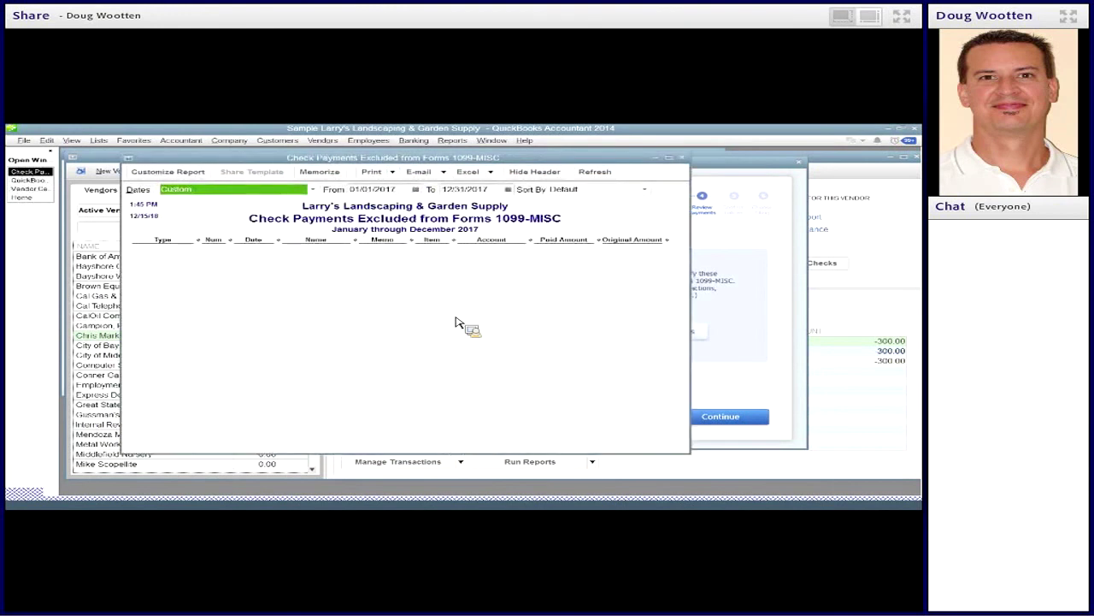
left_click(681, 158)
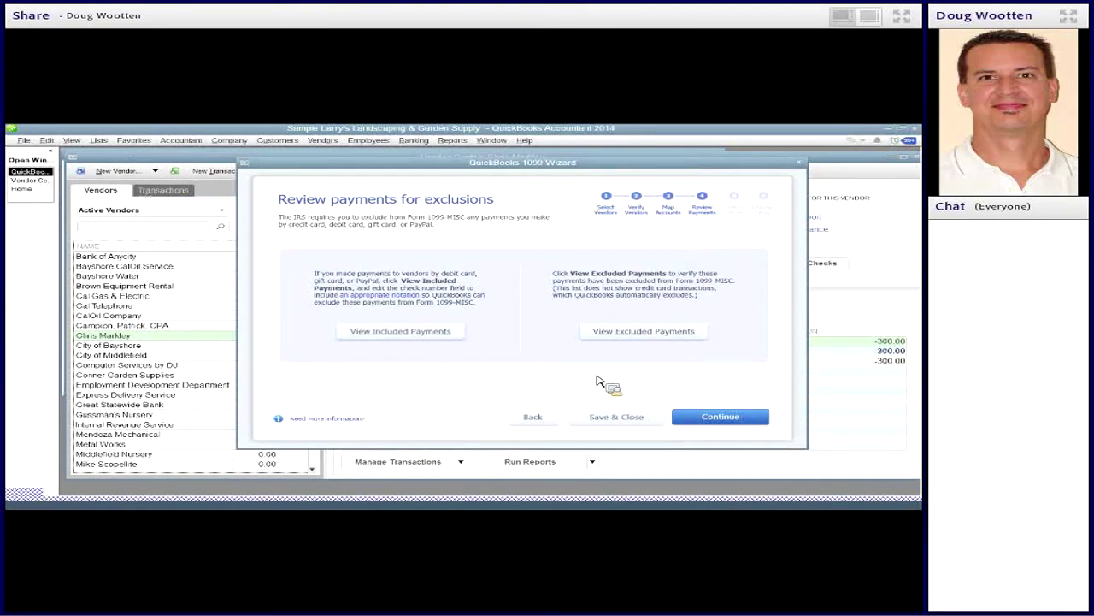
left_click(704, 419)
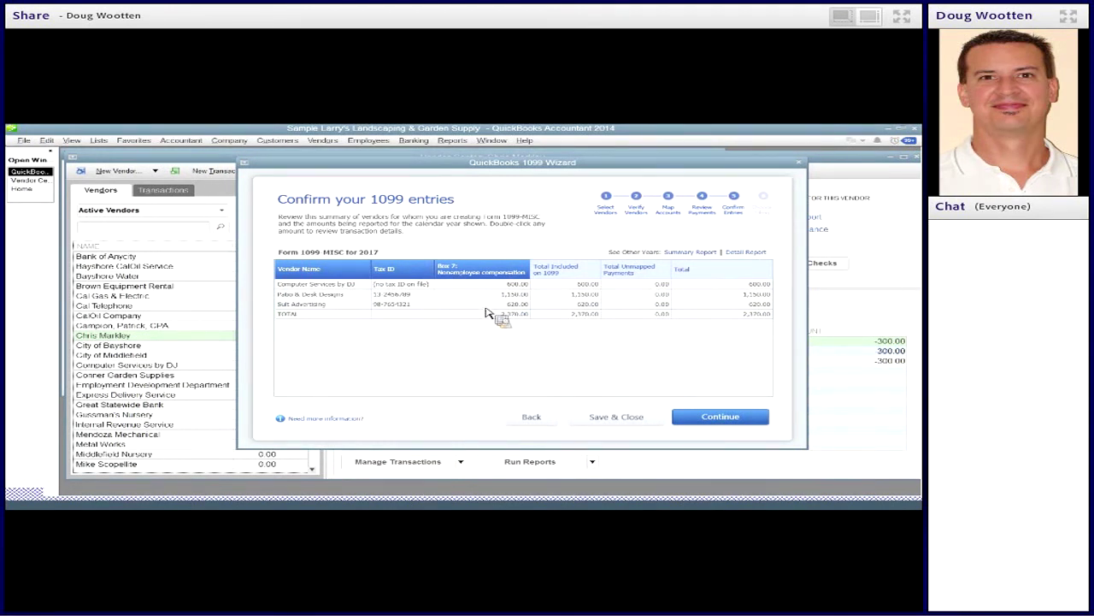
Accept the 1099 entries and choose printed 1099s as the filing method, with Last Calendar Year as the date range.
left_click(719, 419)
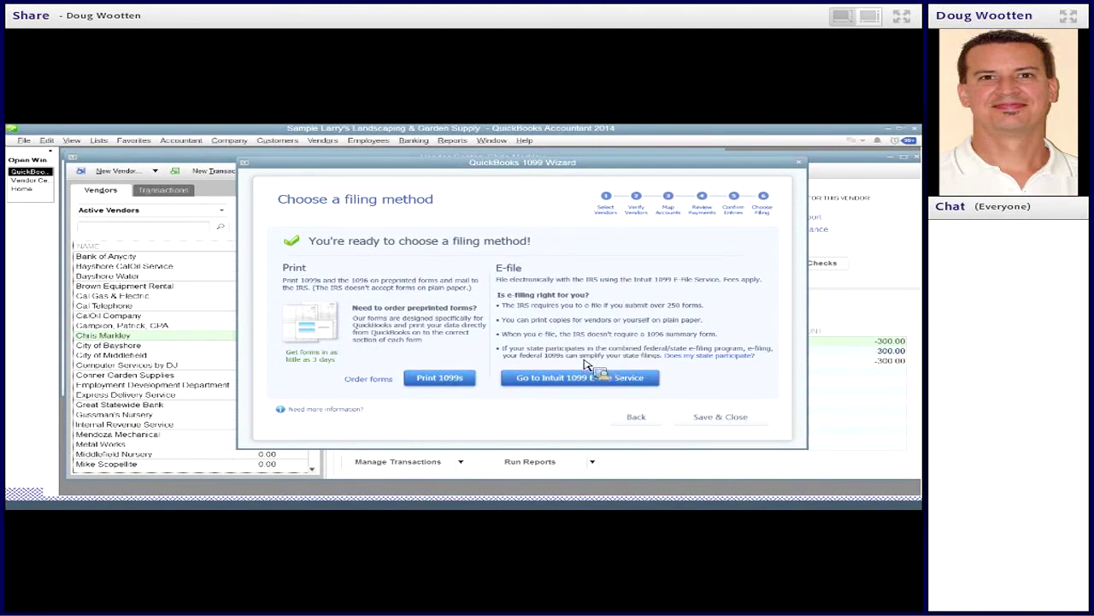
left_click(433, 385)
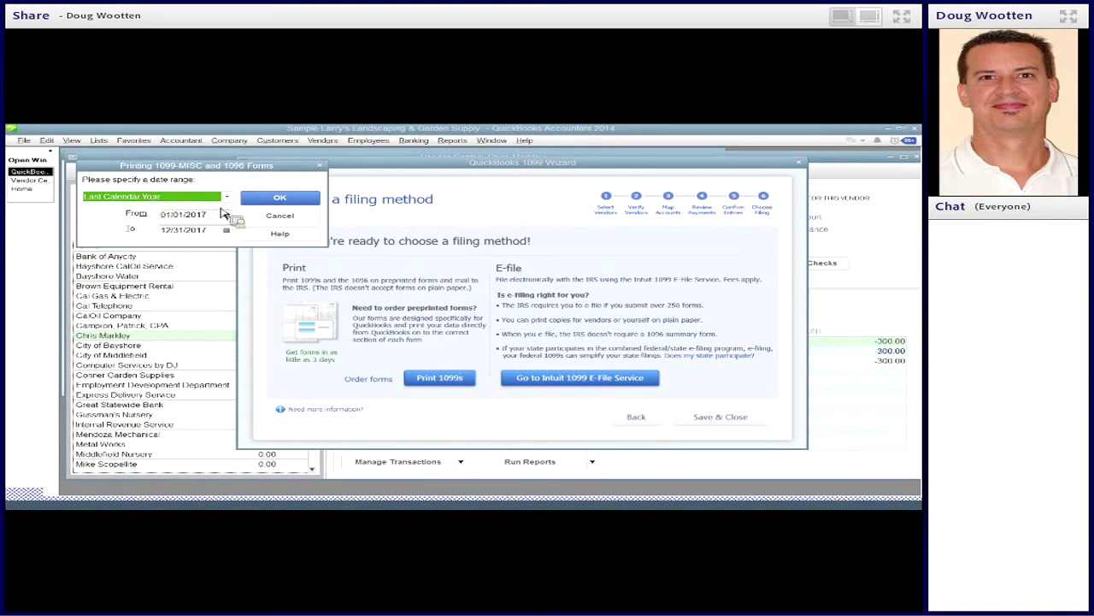
left_click(282, 199)
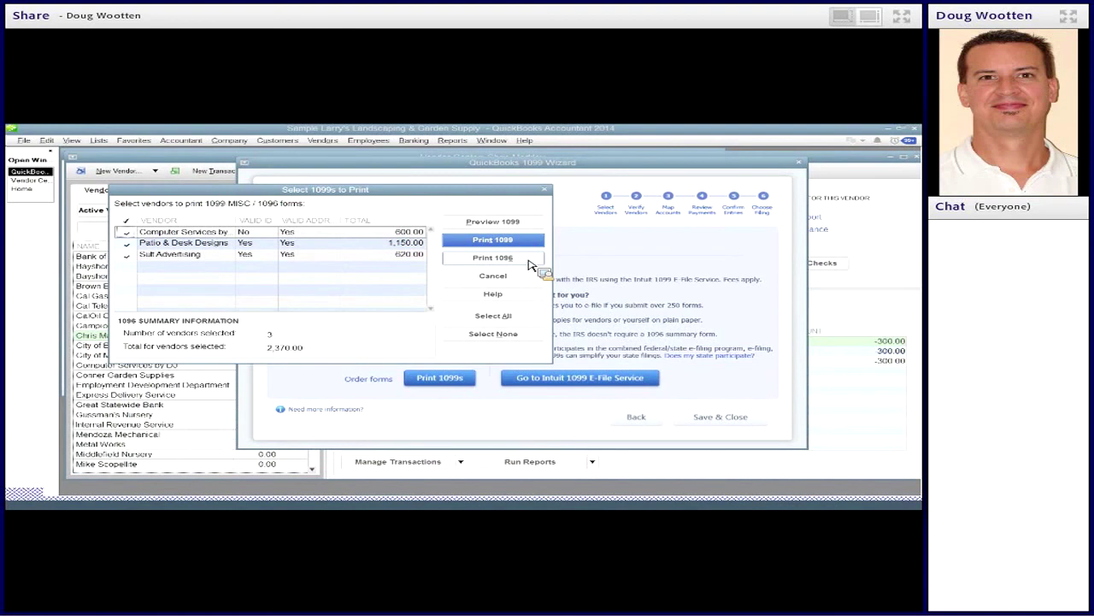
Clear Patio & Desk Designs and Sult Advertising from the vendors to print and select both again.
left_click(128, 255)
left_click(130, 255)
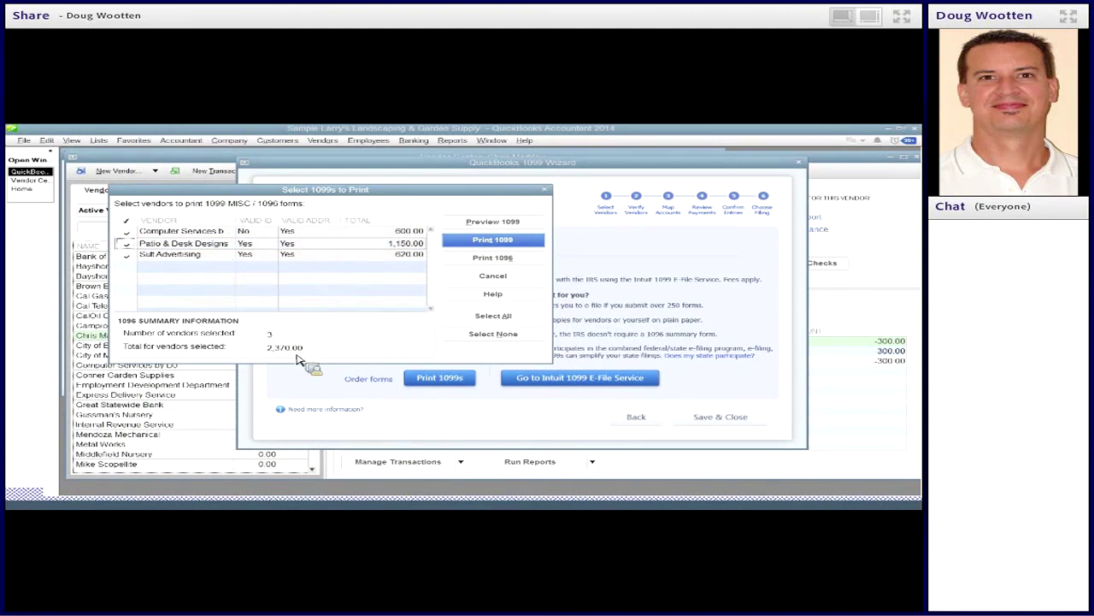
left_click(128, 245)
left_click(128, 255)
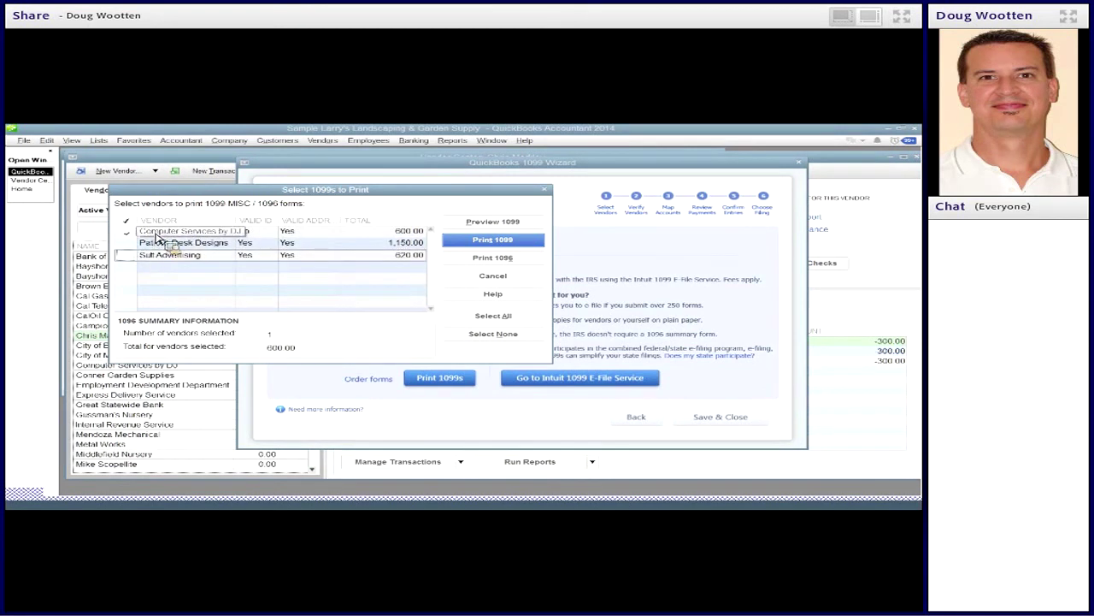
left_click(128, 243)
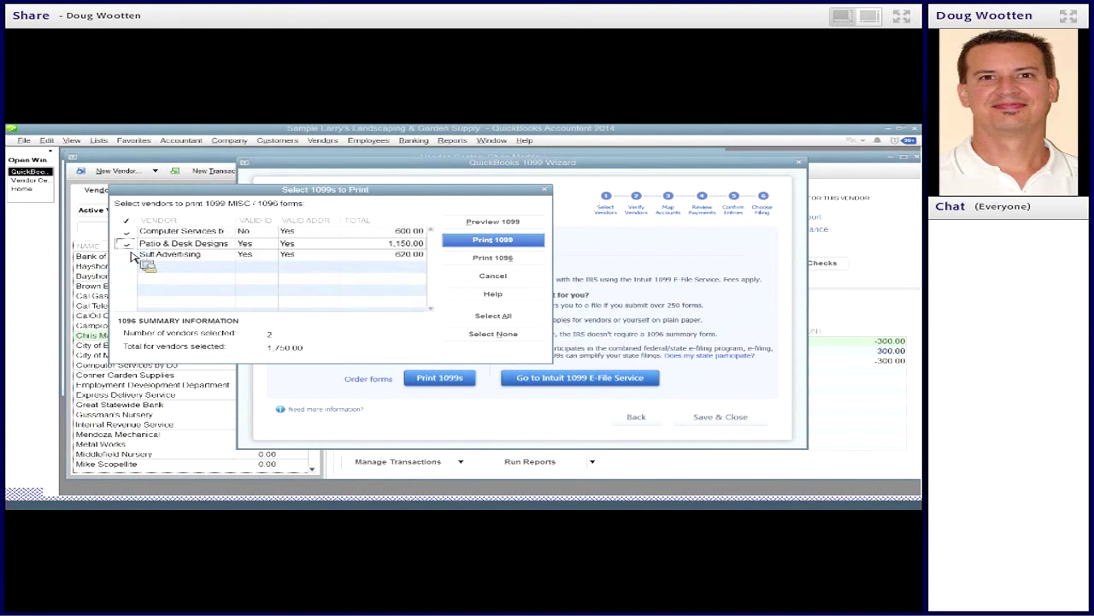
left_click(128, 254)
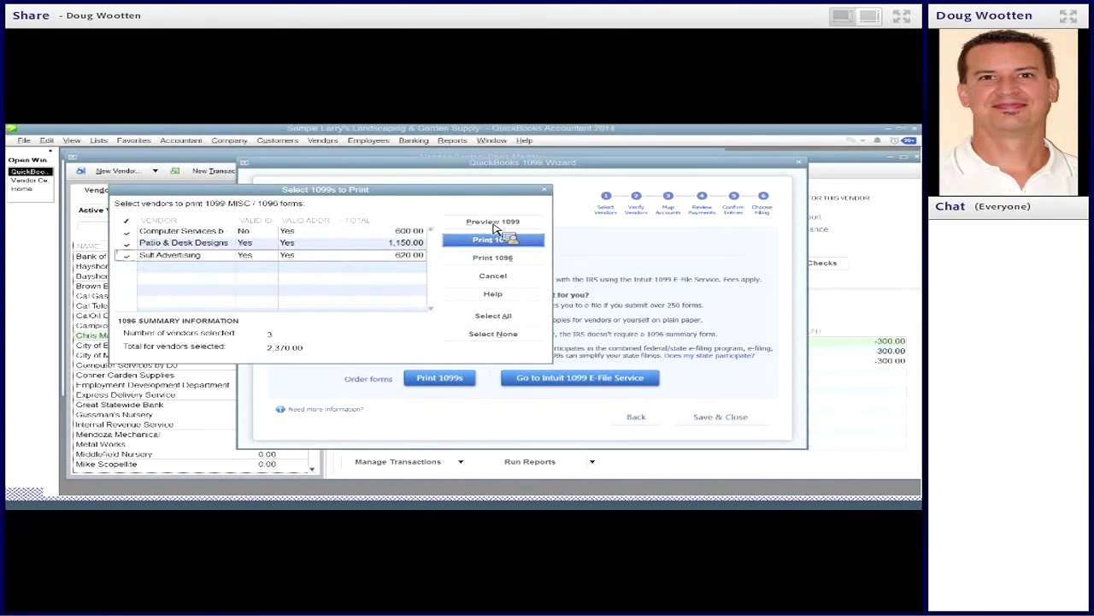
Preview the 1099 forms, zoom in on the first vendor's form on page 1, and close the preview.
left_click(493, 223)
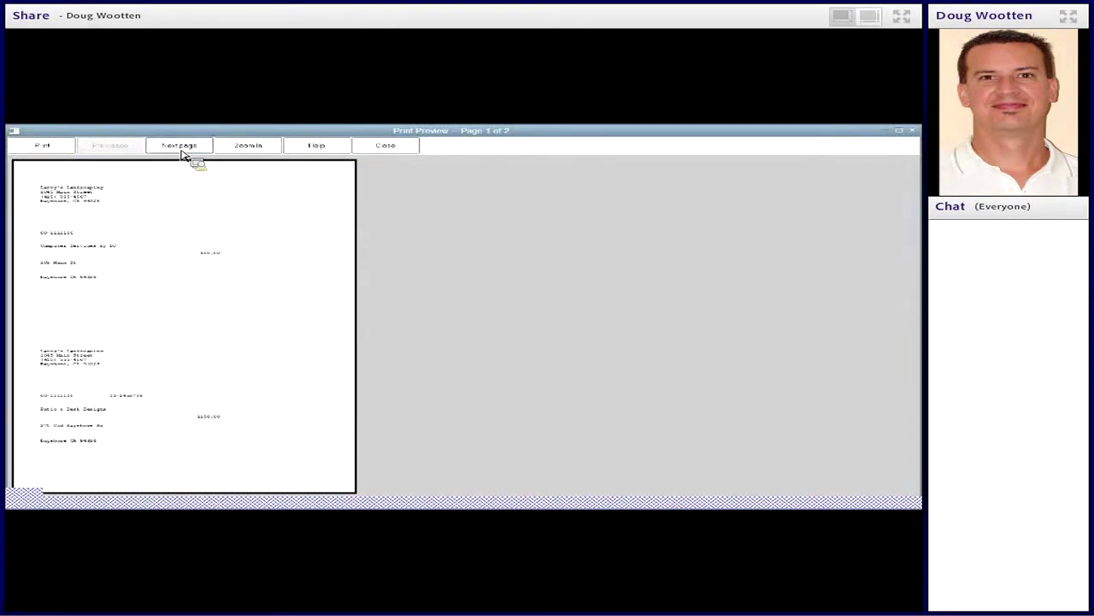
left_click(204, 235)
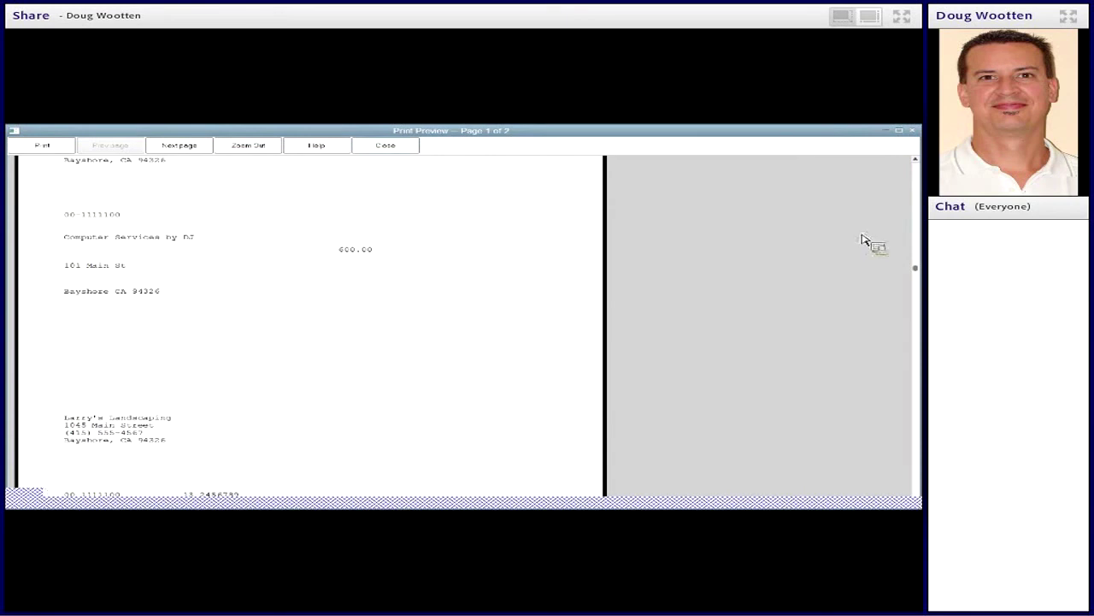
left_click(915, 162)
left_click(916, 161)
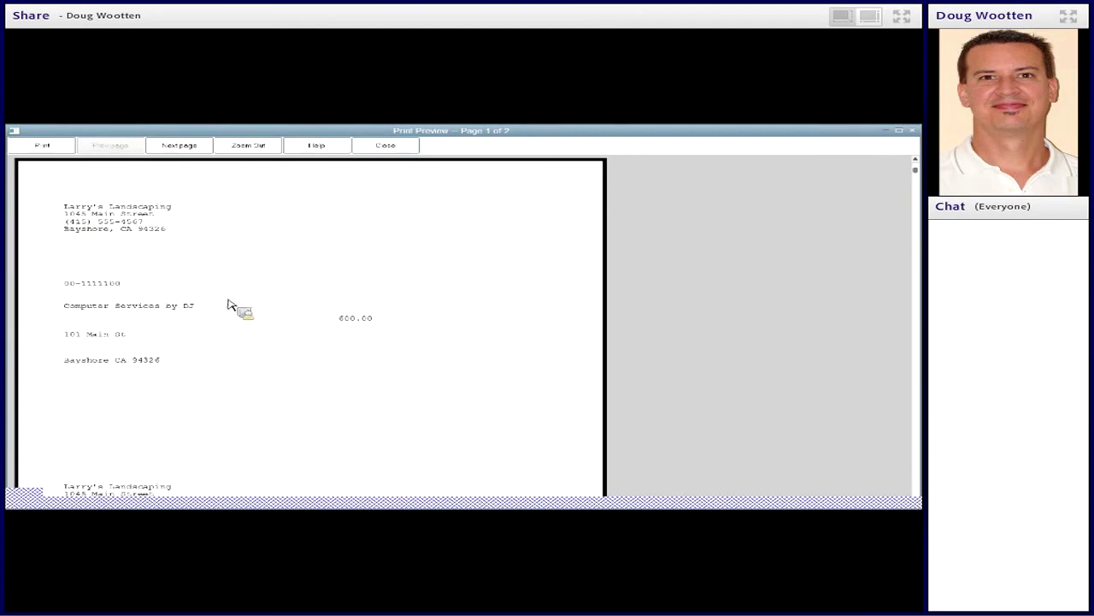
left_click(383, 149)
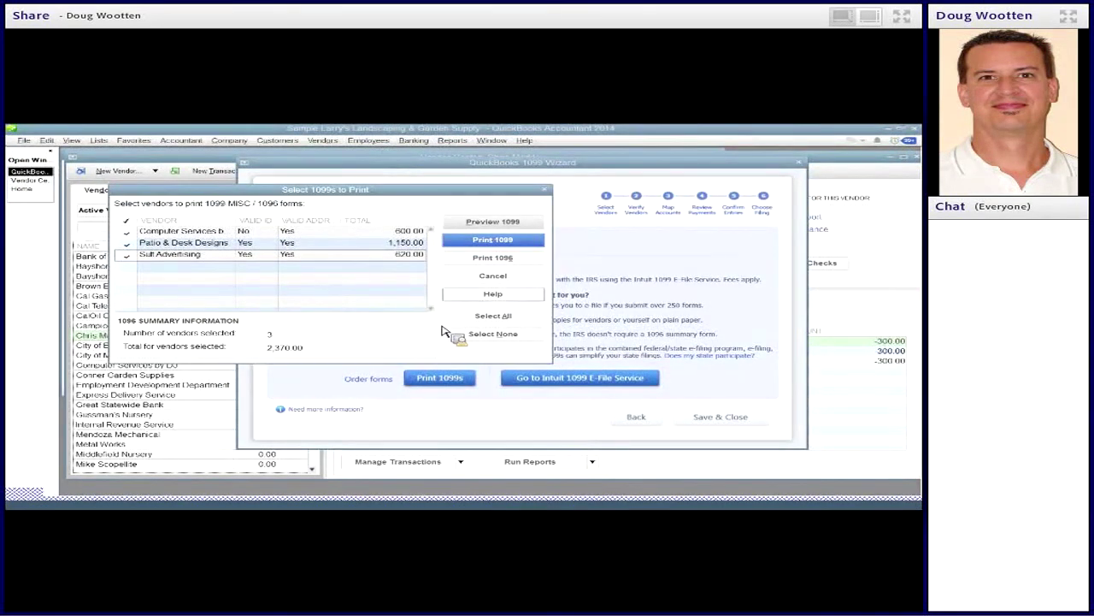
Inspect the printer settings and the vertical and horizontal fine alignment for the 1099s, and cancel without printing.
left_click(496, 238)
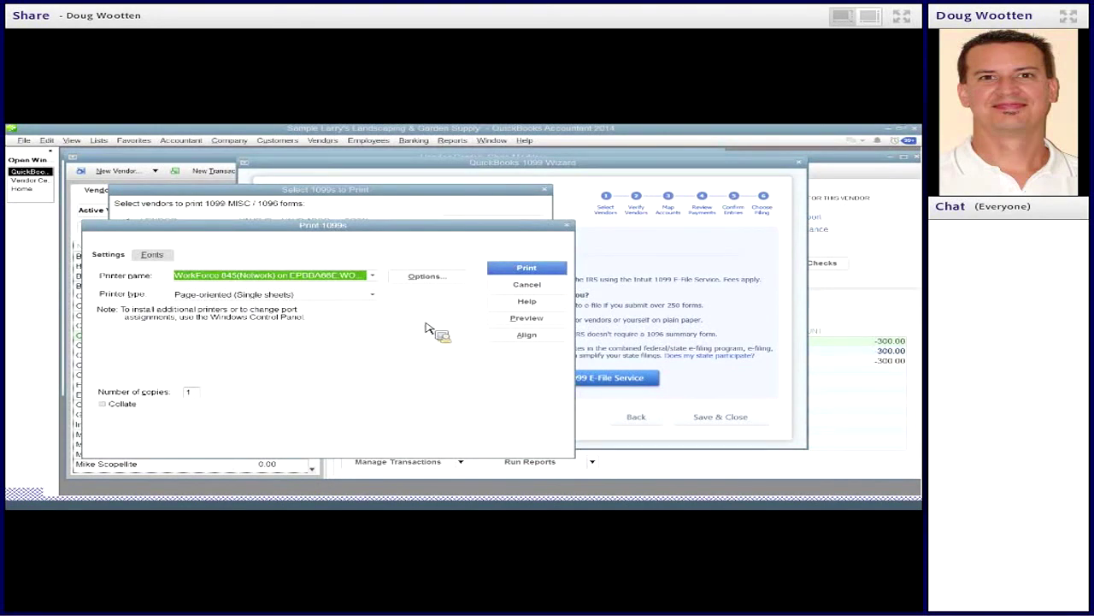
left_click(519, 338)
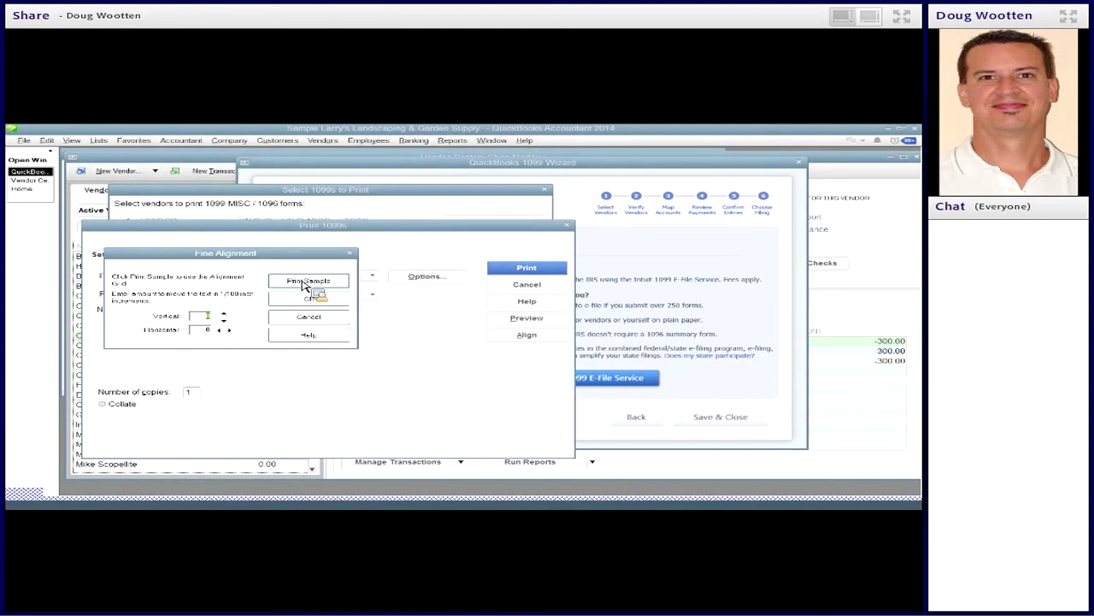
left_click(219, 330)
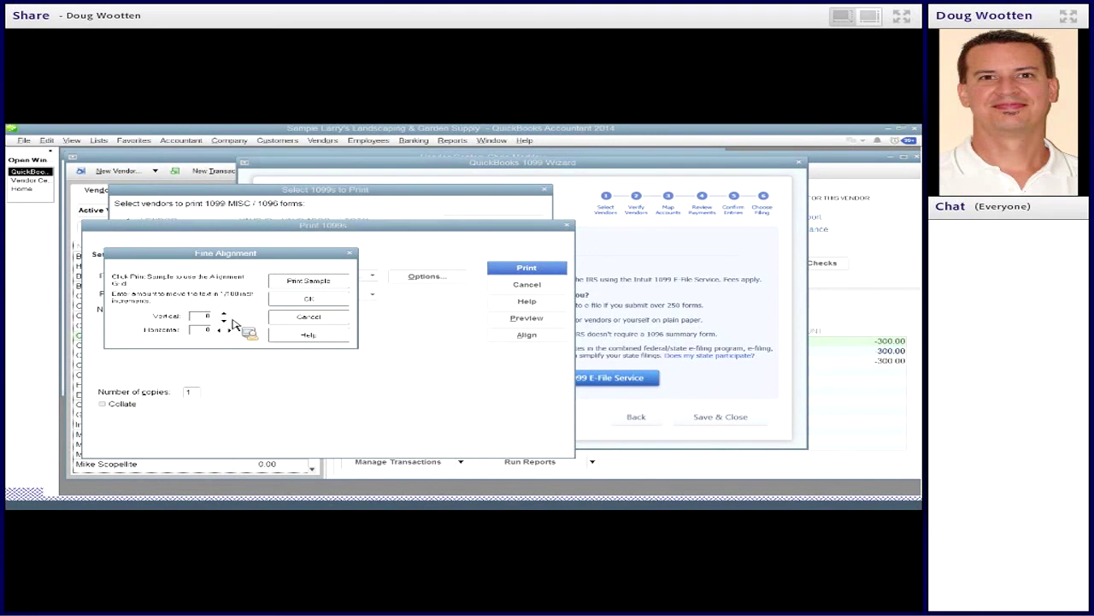
left_click(305, 320)
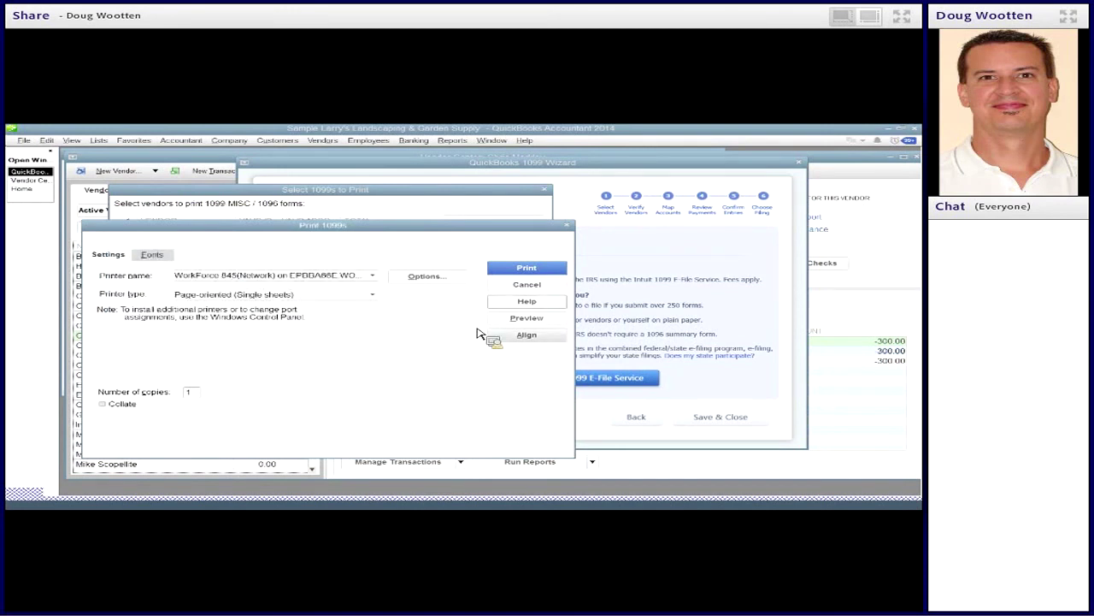
left_click(528, 285)
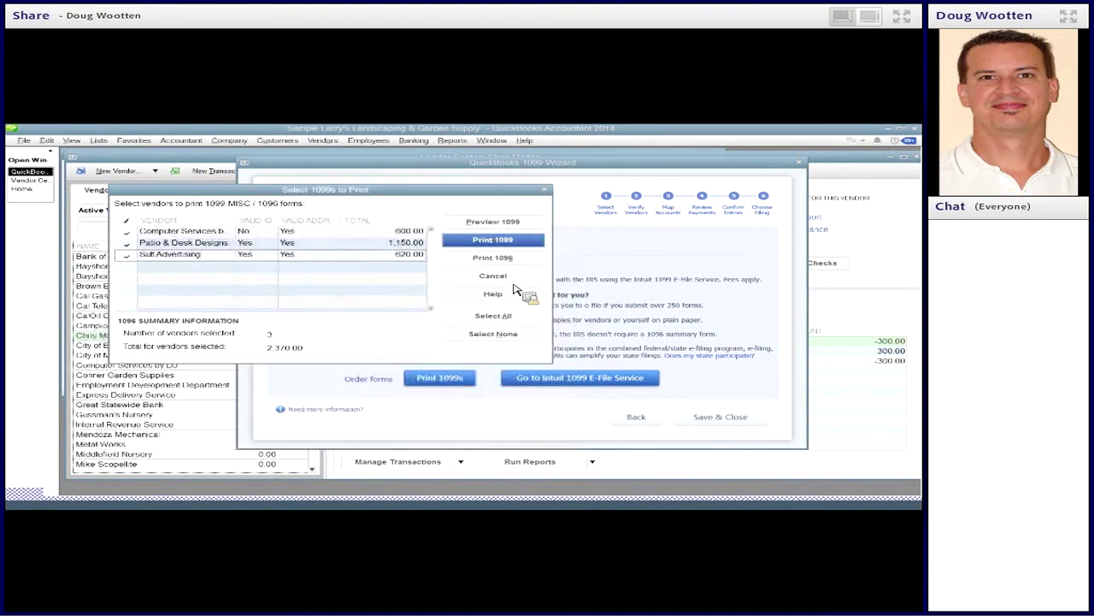
Leave the 1099 print selection and the 1099 Wizard, and maximize the Vendor Center window.
left_click(496, 279)
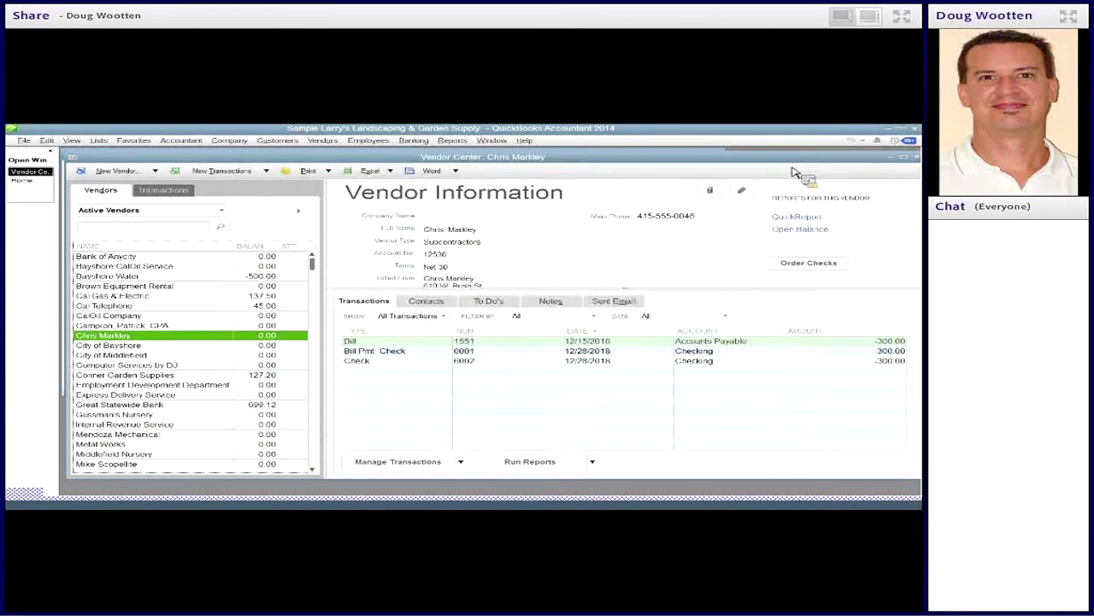
left_click(903, 158)
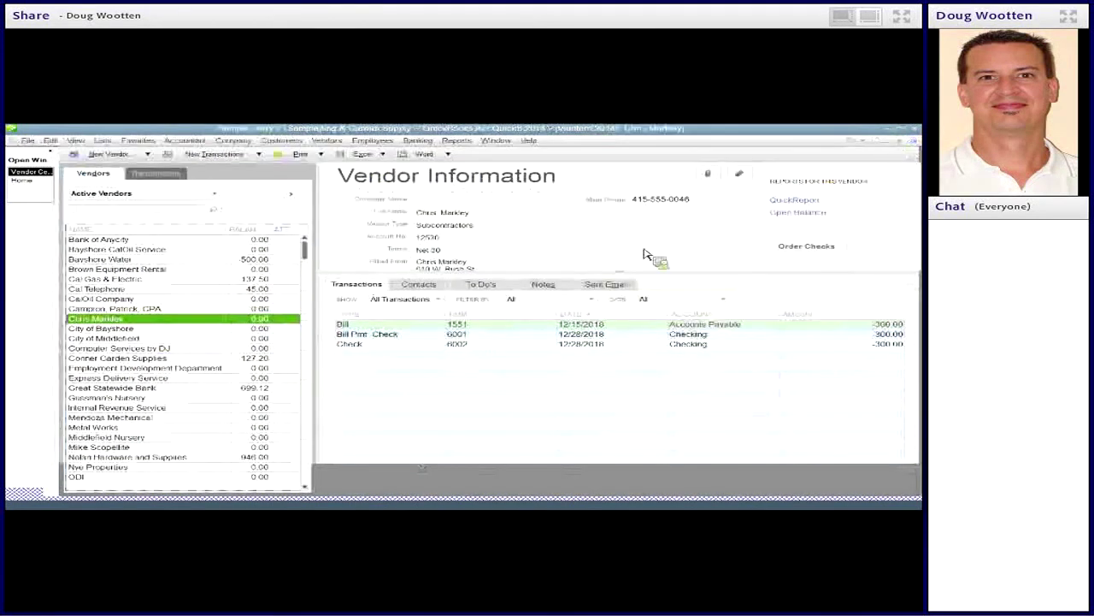